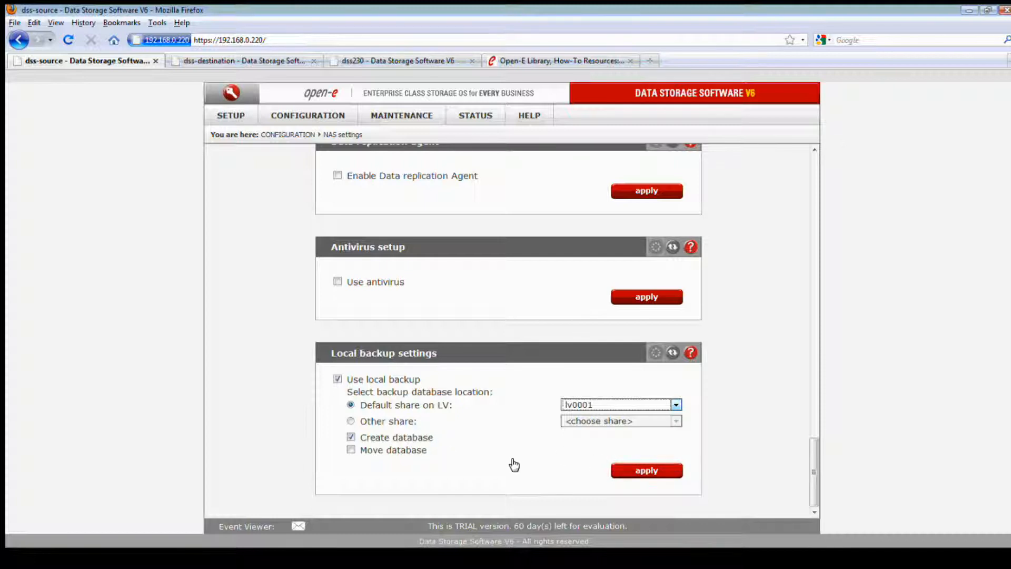
- Open the Data share under the NAS resources and browse the folders at its path
left_click(312, 112)
mouse_move(368, 166)
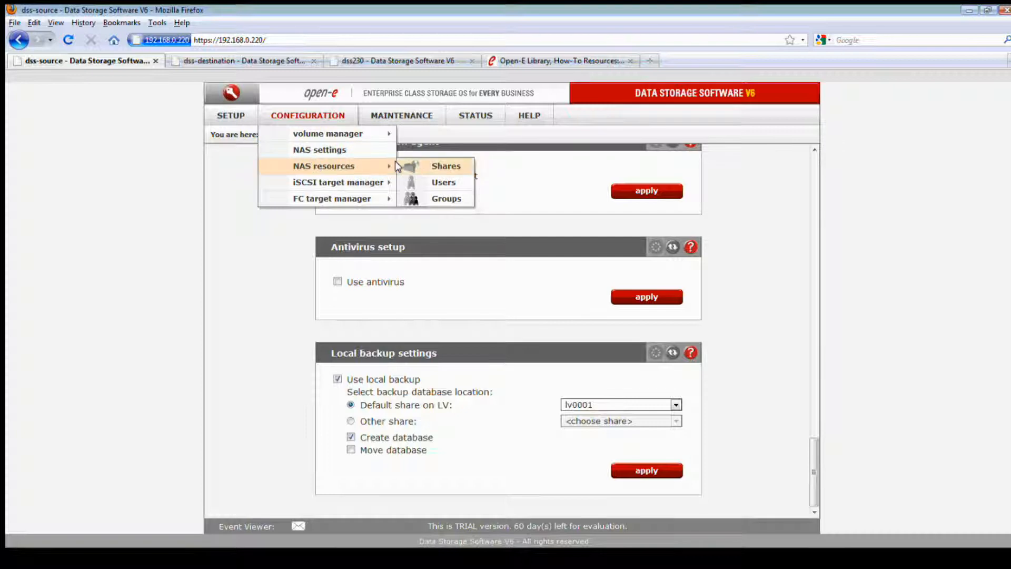
left_click(415, 167)
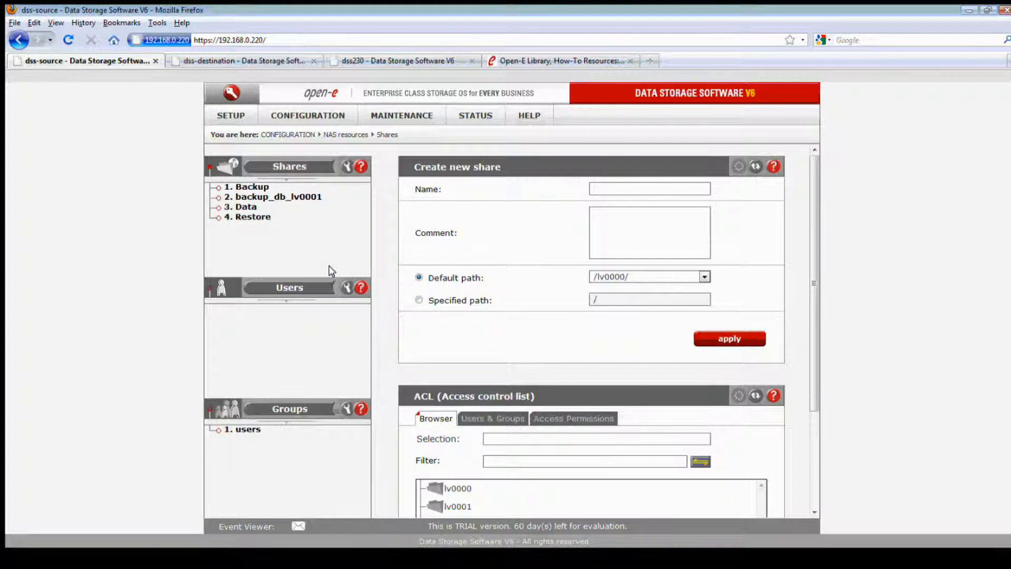
left_click(246, 207)
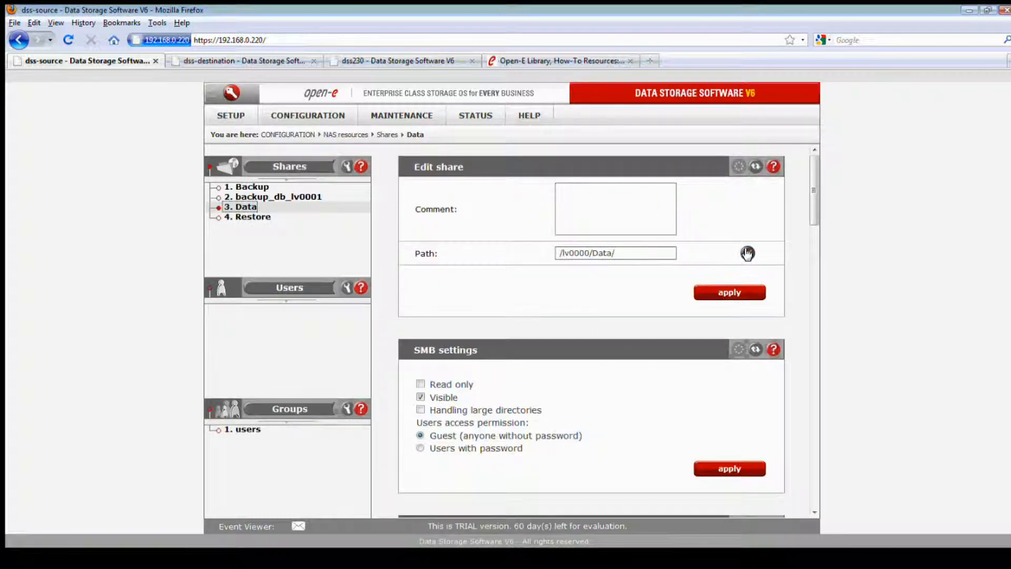
left_click(748, 253)
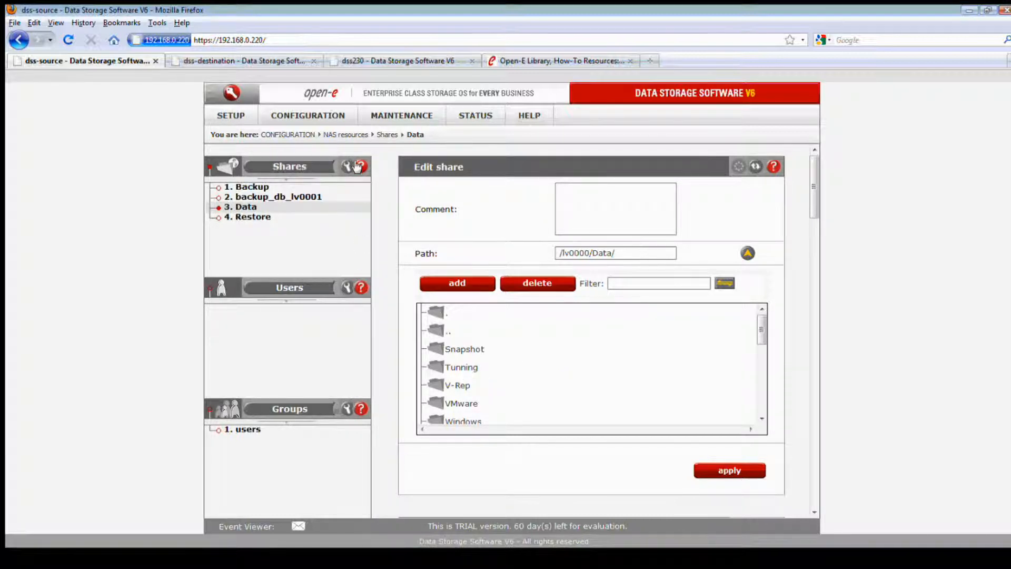
- Create a backup pool named P1 with tape retention of one year (365 days) and open its settings
left_click(373, 116)
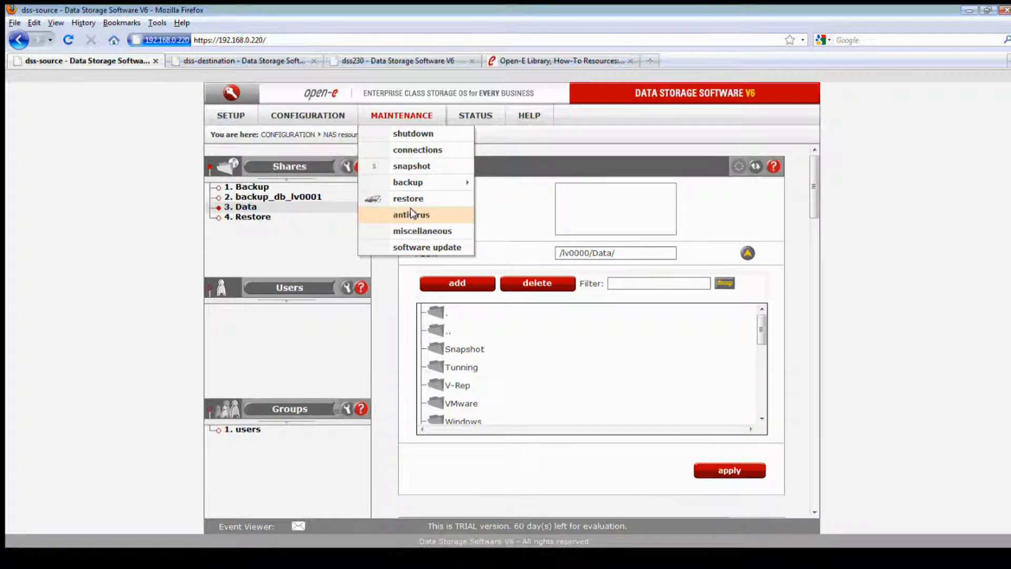
mouse_move(414, 182)
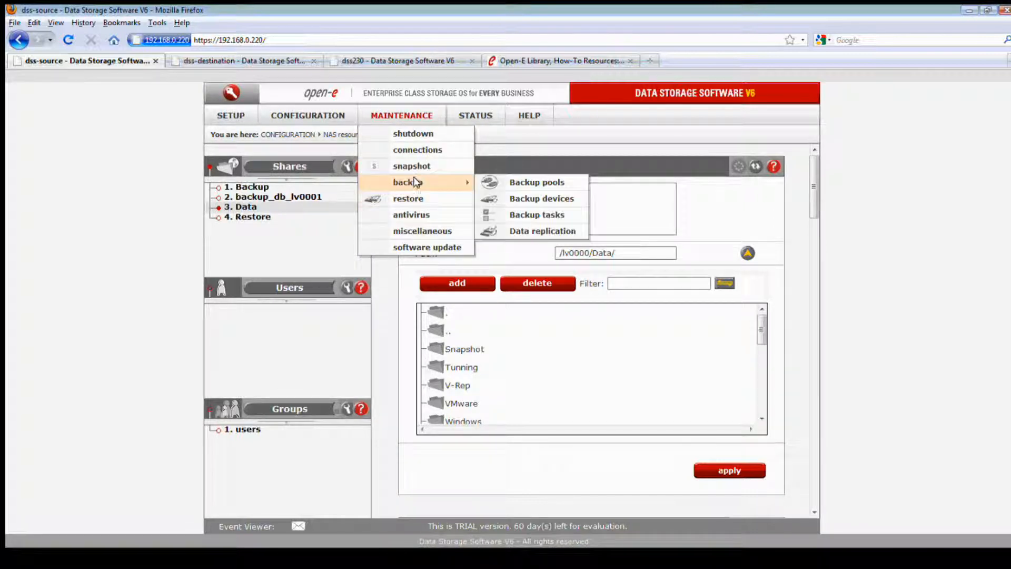
left_click(530, 178)
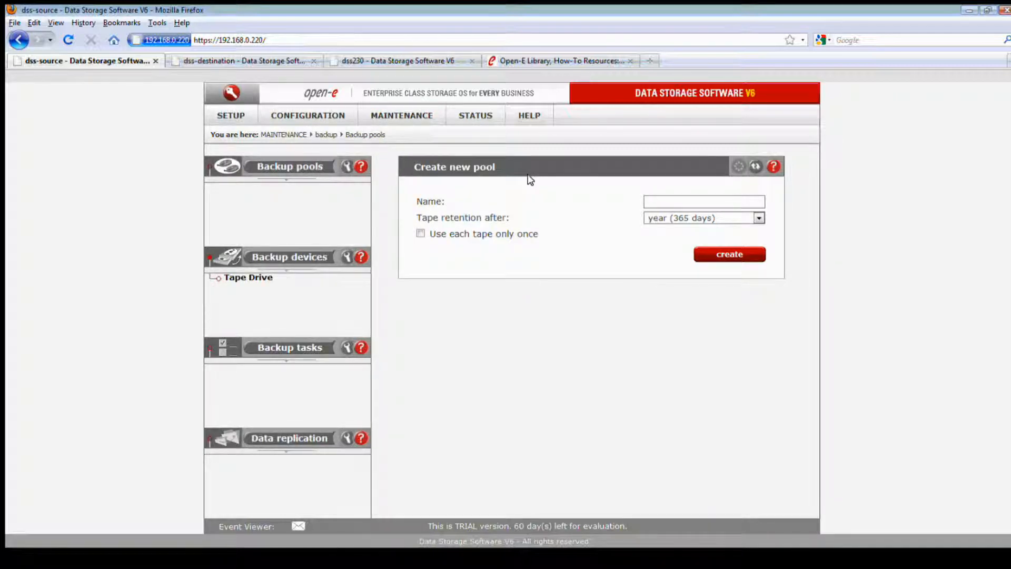
left_click(658, 203)
type("P")
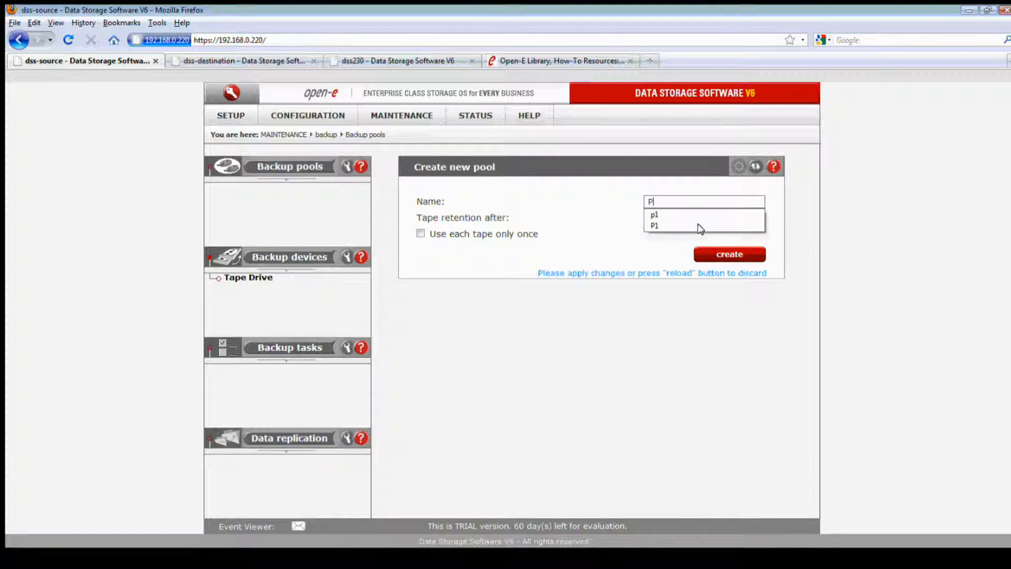
type("1")
left_click(701, 226)
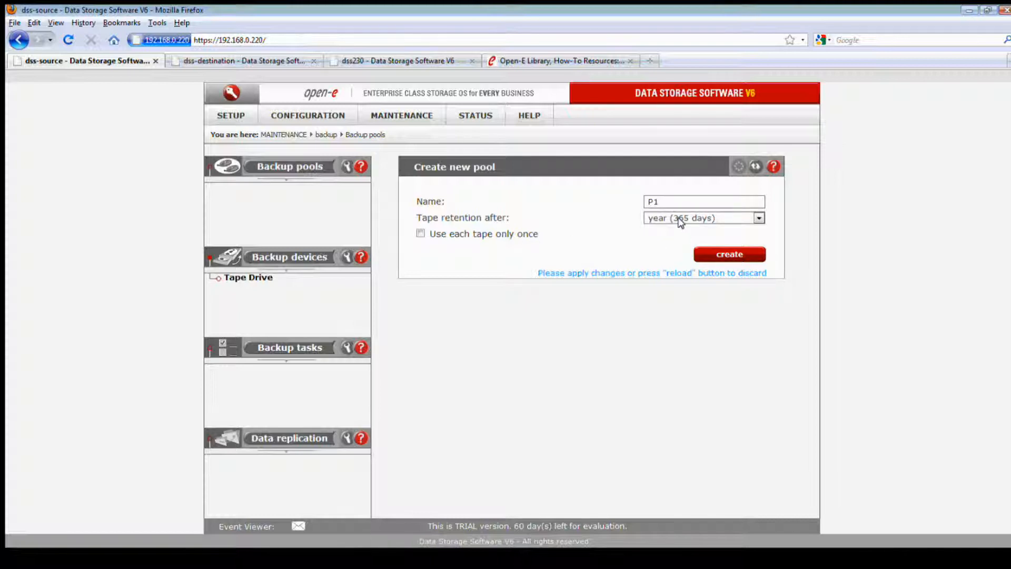
left_click(730, 215)
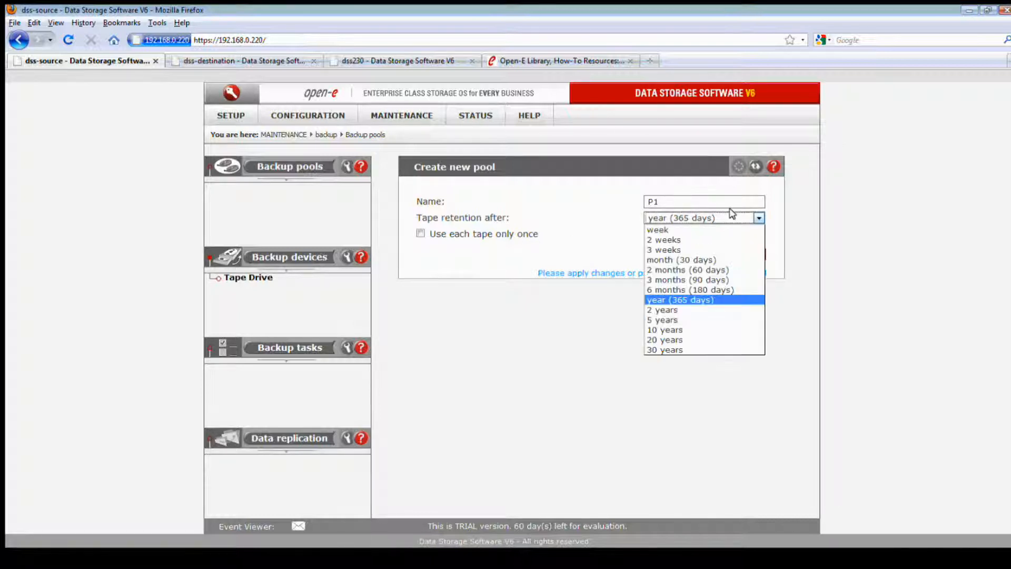
left_click(778, 217)
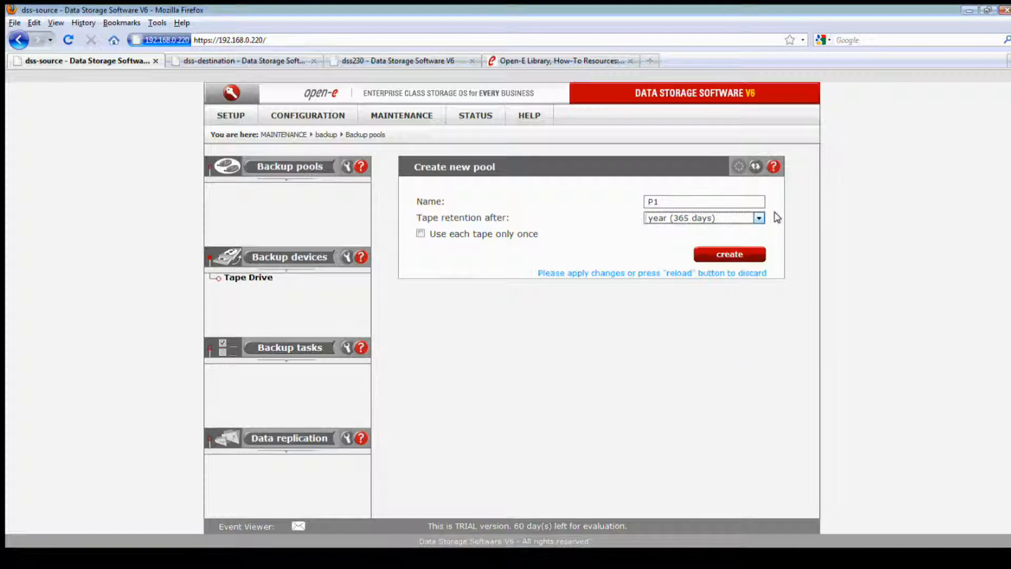
left_click(775, 167)
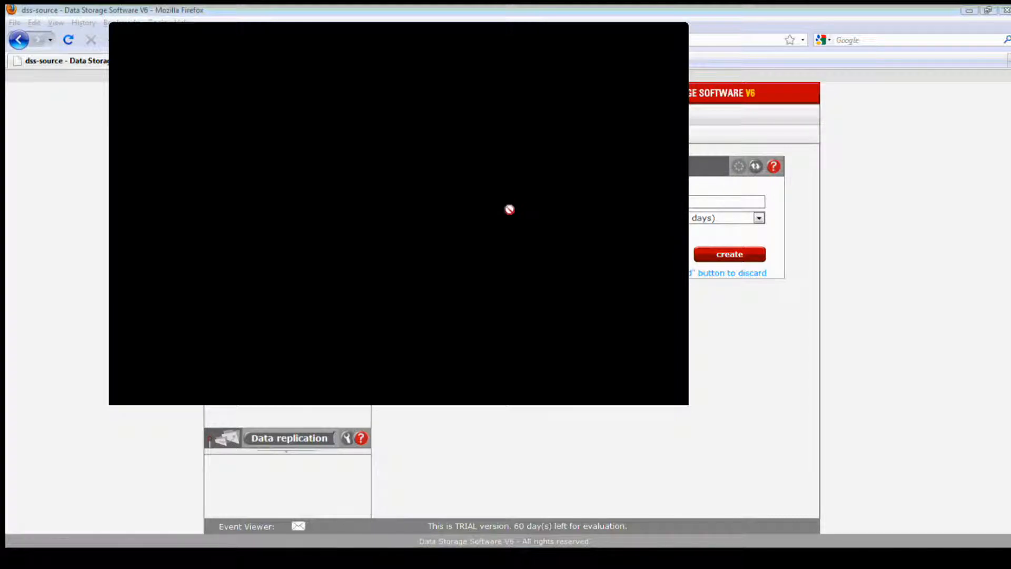
left_click(678, 40)
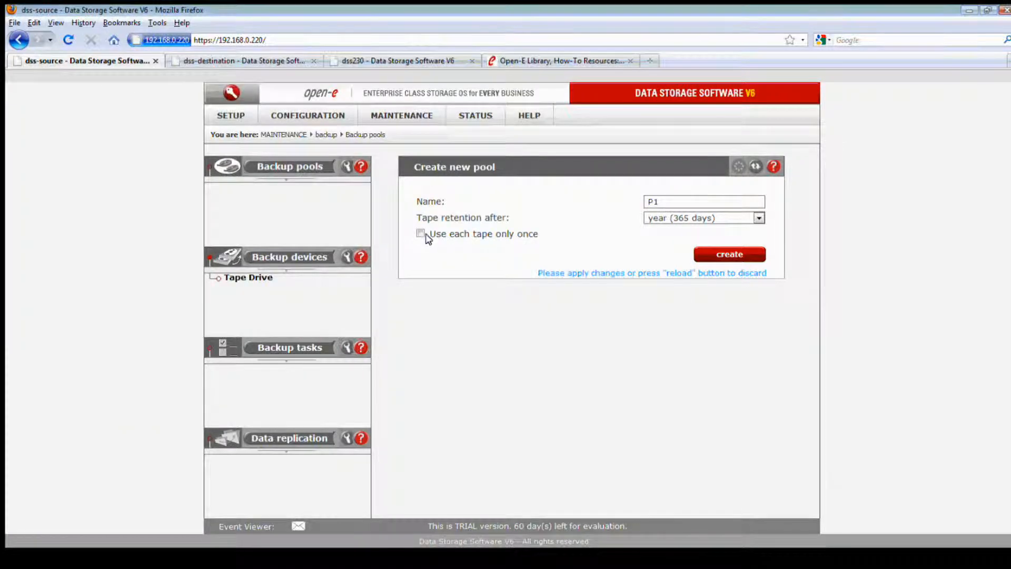
left_click(728, 254)
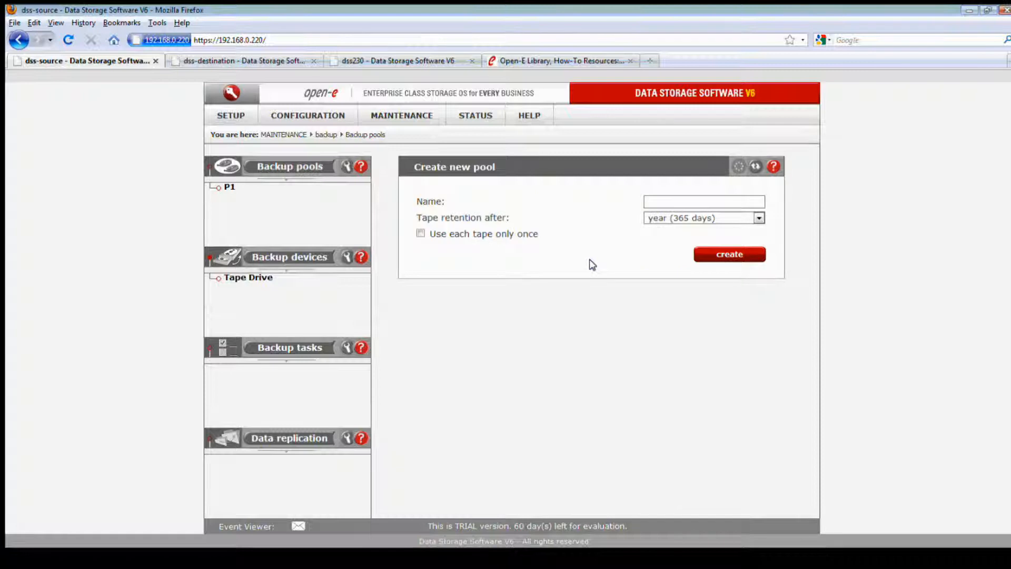
left_click(230, 188)
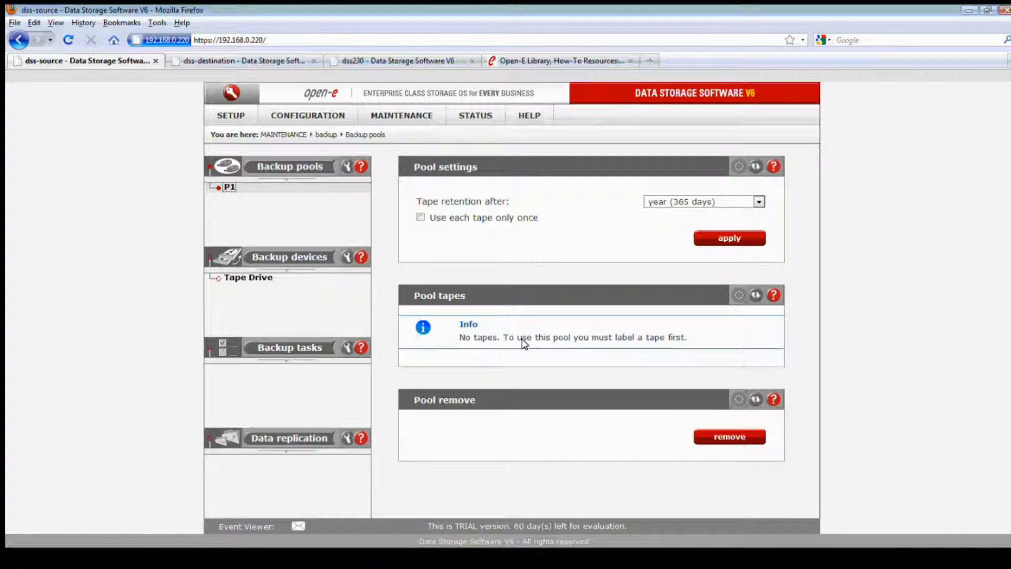
- Create a virtual backup device that uses the dynamic volume dynamic00
left_click(319, 258)
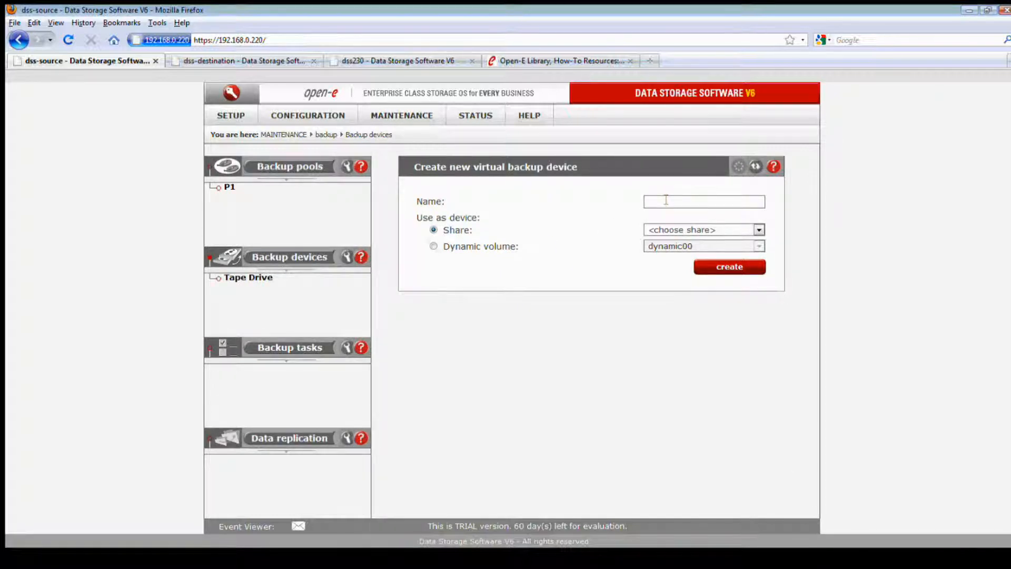
type("USBT1")
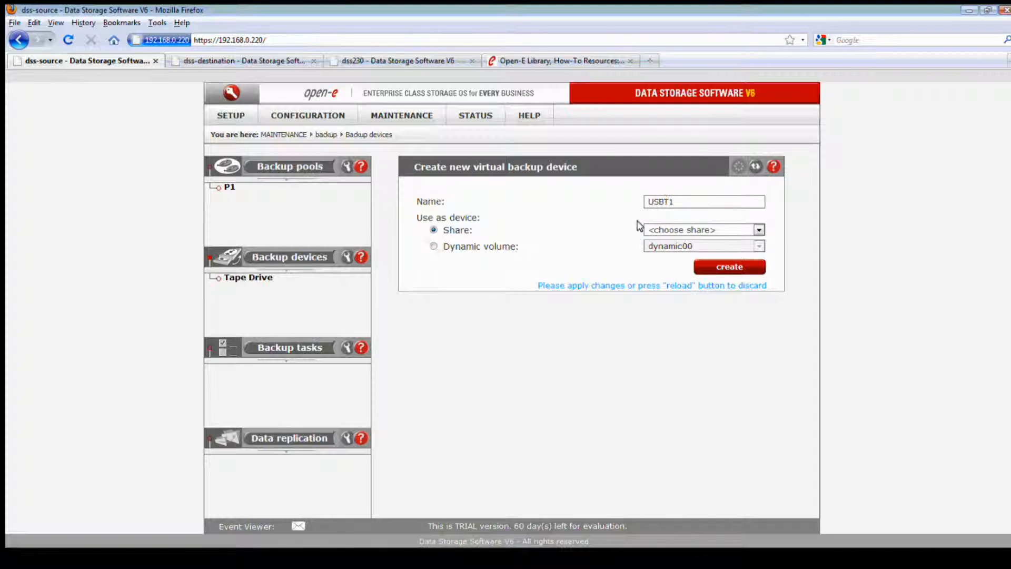
left_click(462, 247)
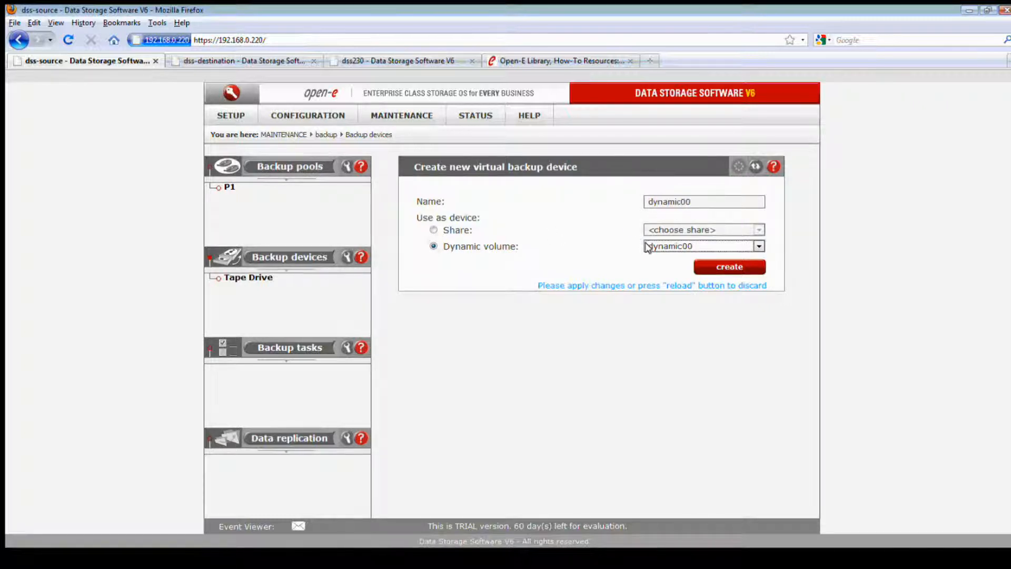
left_click(690, 246)
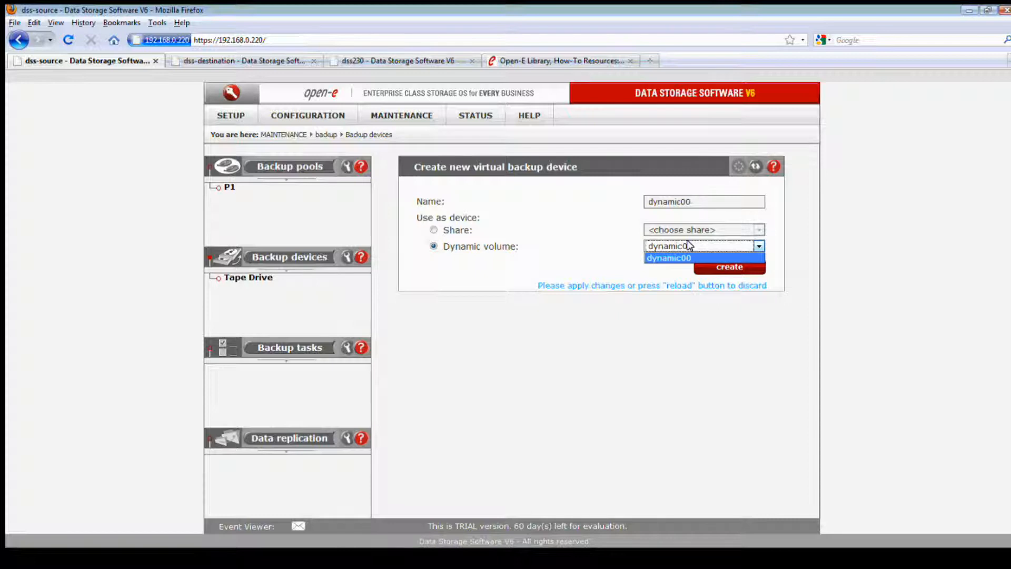
left_click(771, 249)
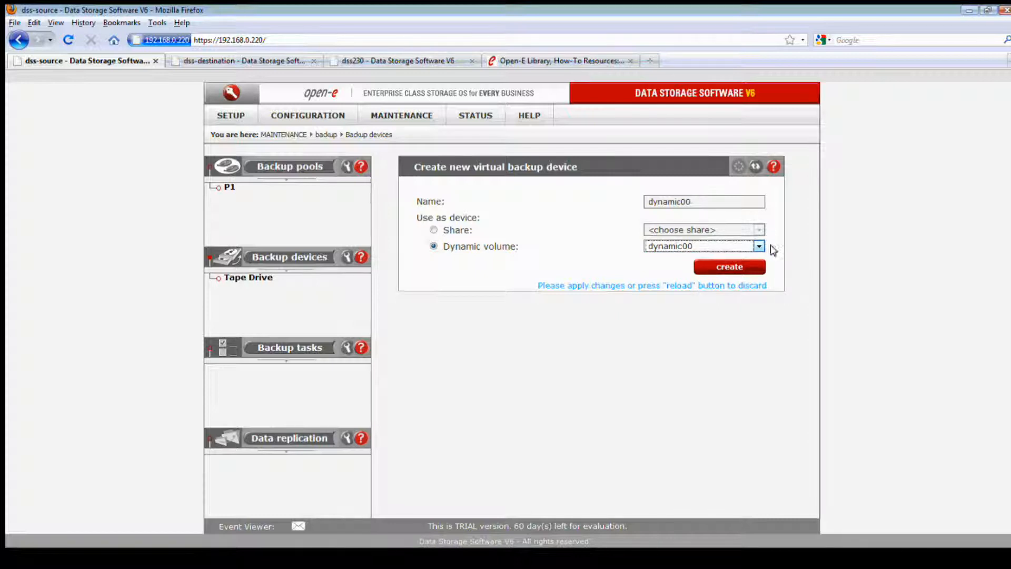
left_click(731, 269)
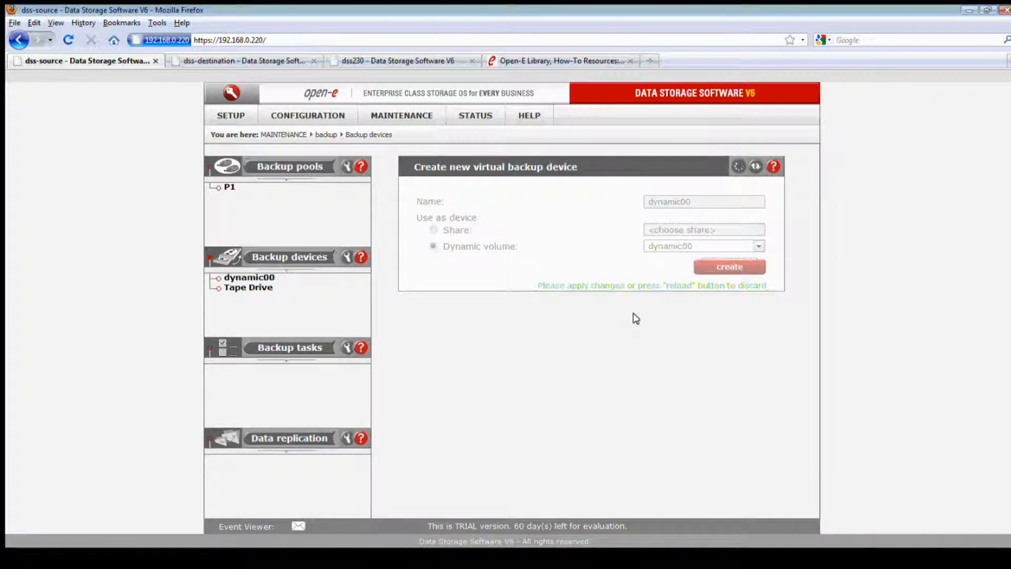
- Examine the tape labelling and tape tool options of the dynamic00 and Tape Drive backup devices
left_click(263, 277)
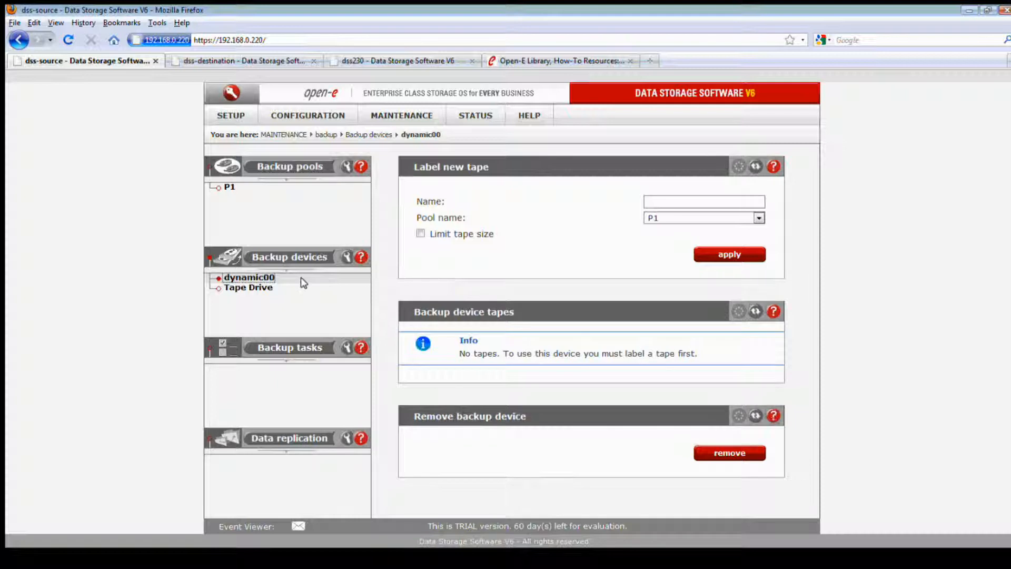
left_click(248, 287)
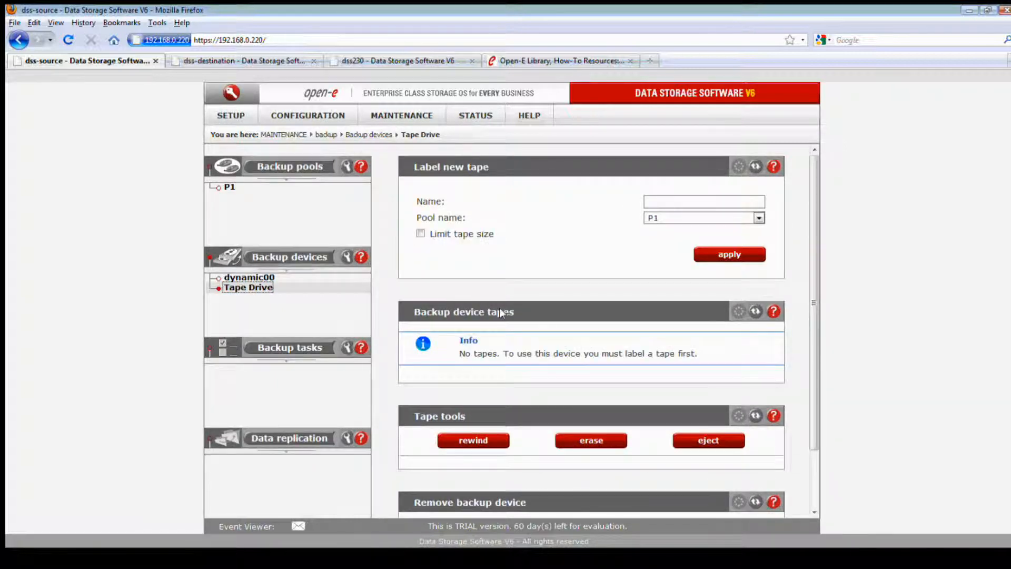
scroll(461, 332, "down", 2)
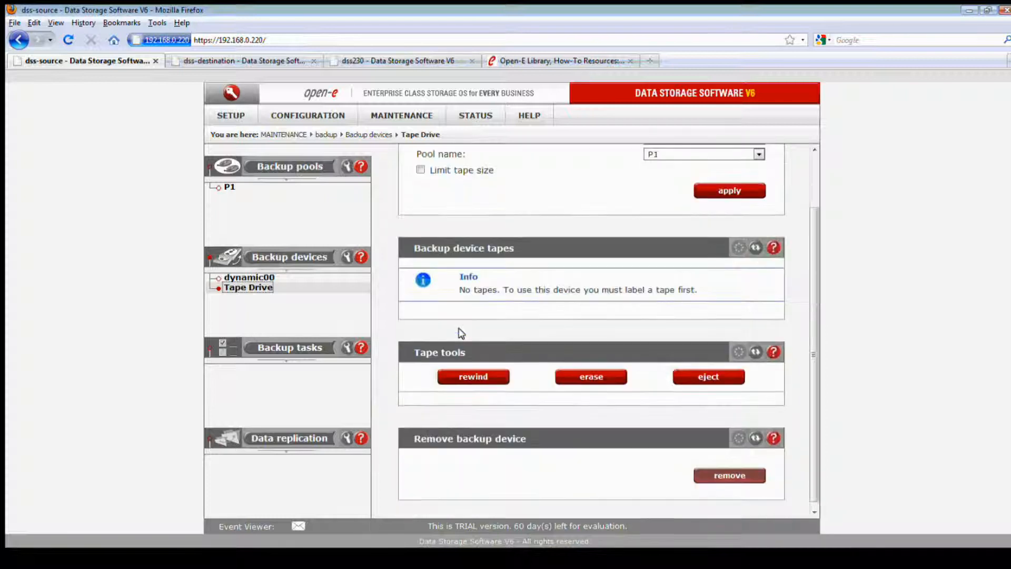
scroll(466, 327, "up", 2)
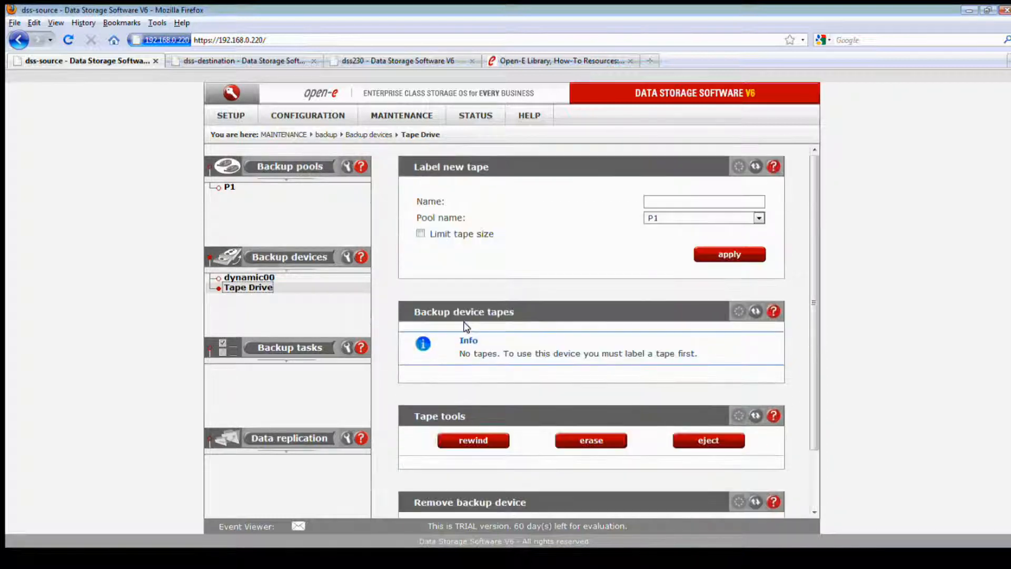
- Label a new tape Tape1 on device dynamic00 in pool P1, with its size limited to 100 GB
left_click(247, 278)
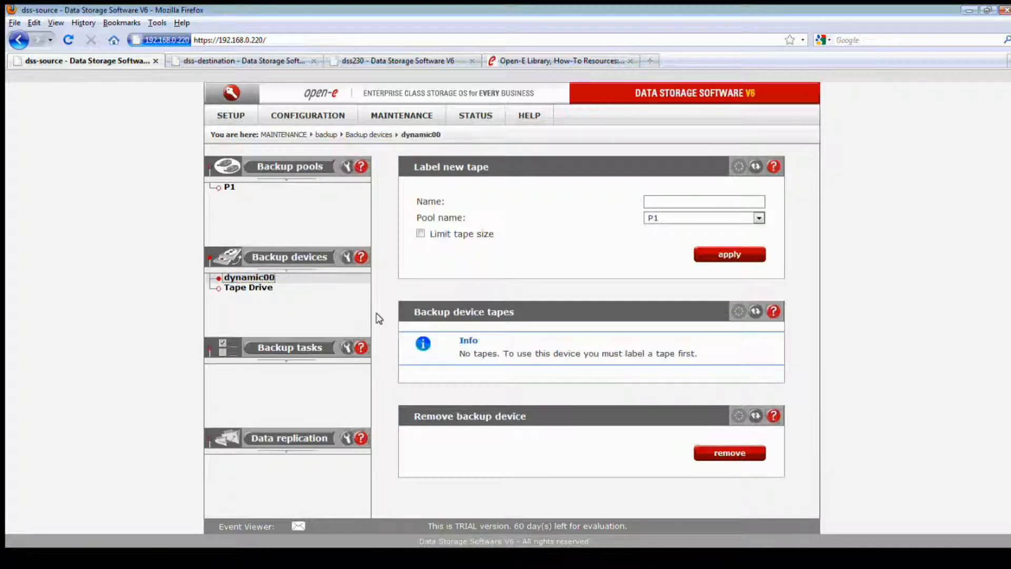
left_click(675, 201)
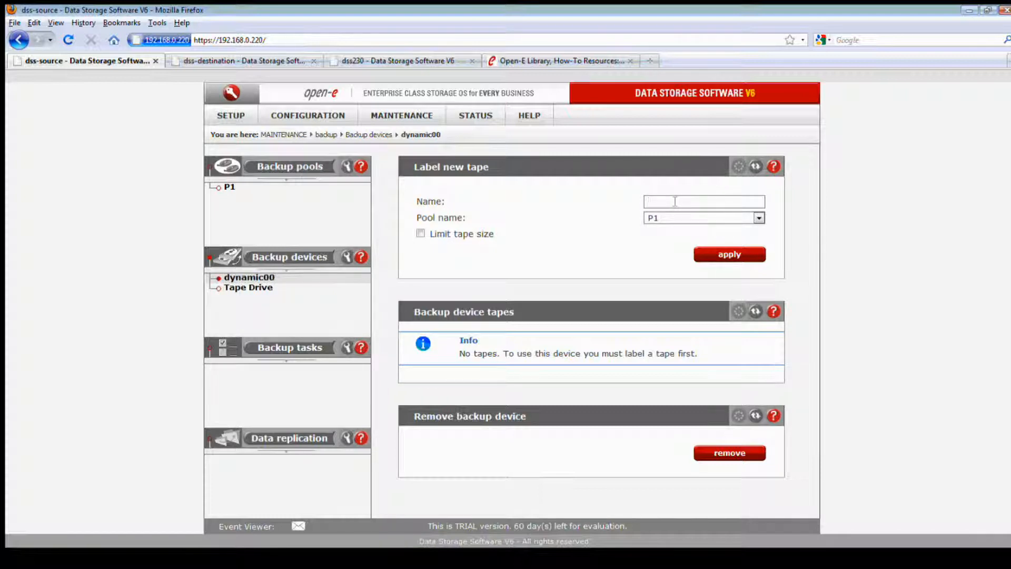
type("Tape")
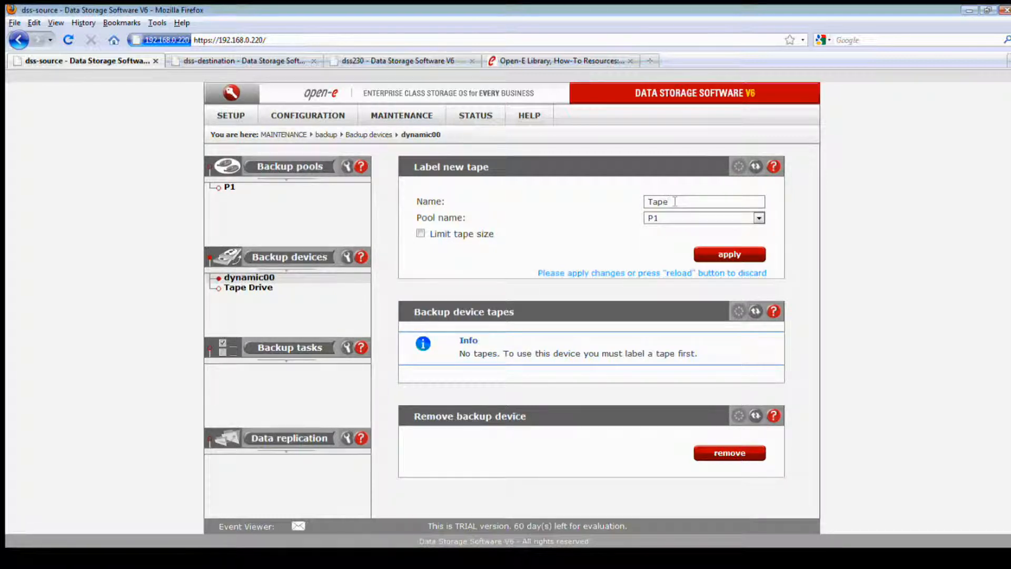
type("1")
left_click(421, 234)
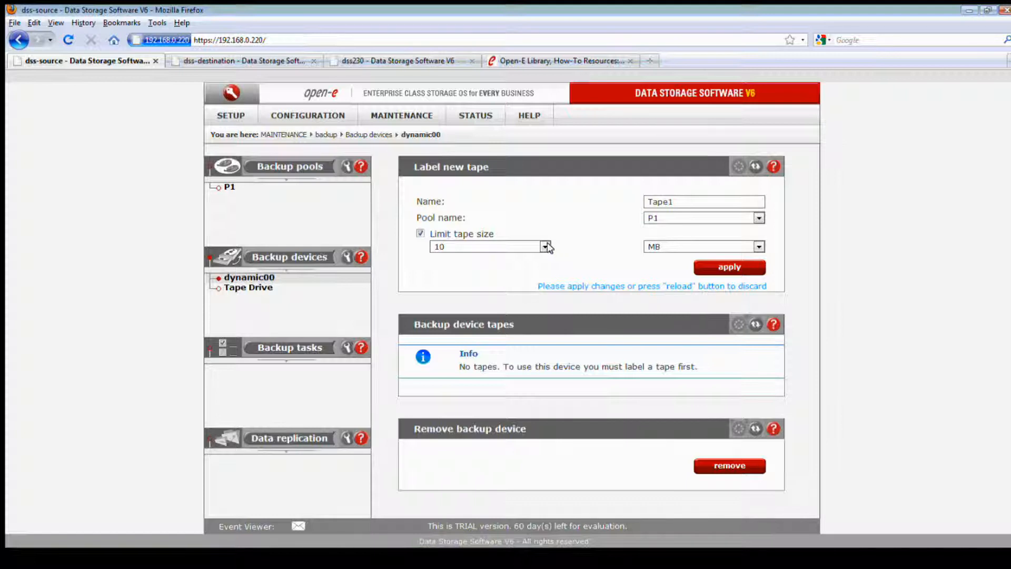
left_click(663, 246)
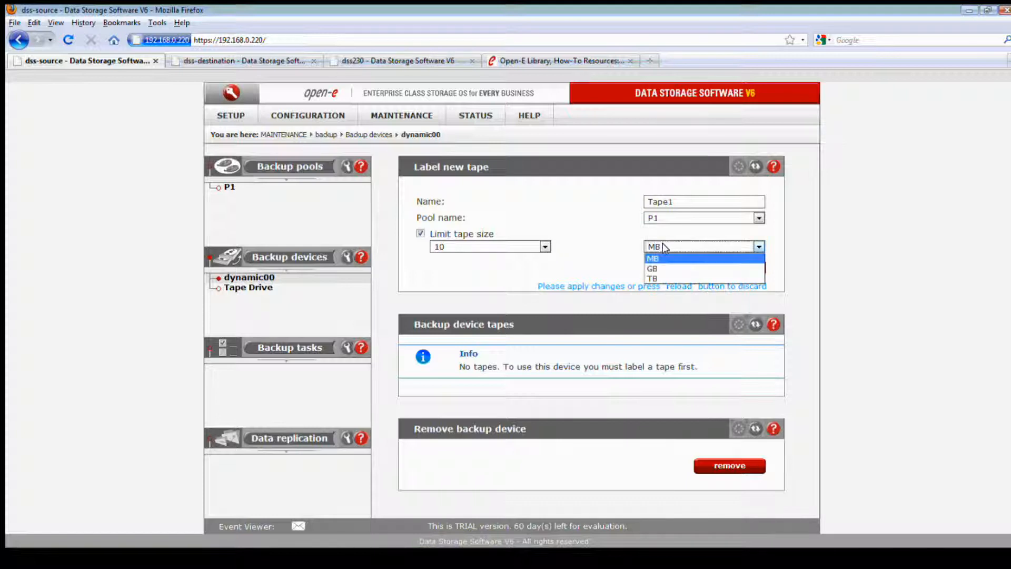
left_click(666, 269)
left_click(543, 246)
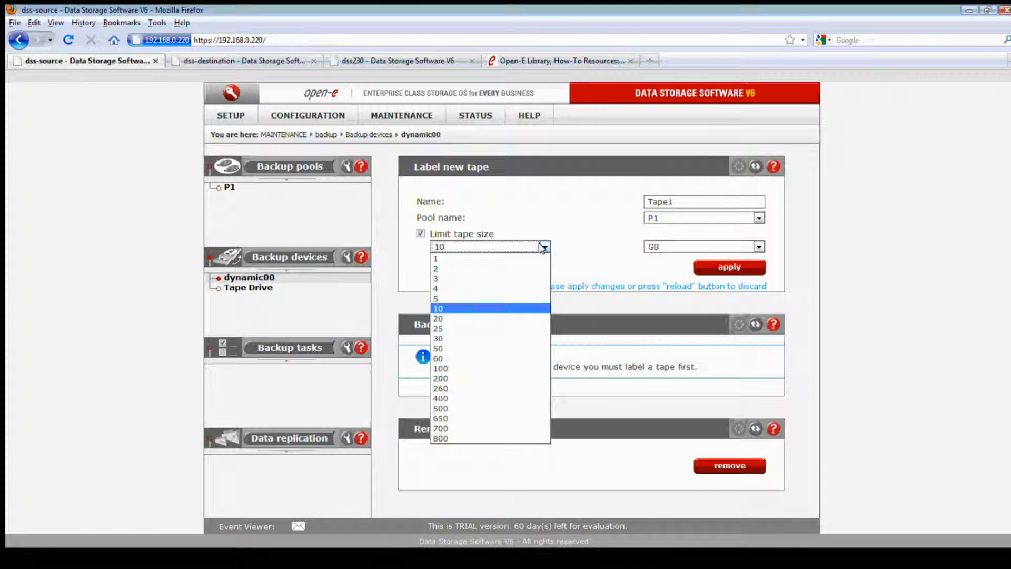
left_click(461, 364)
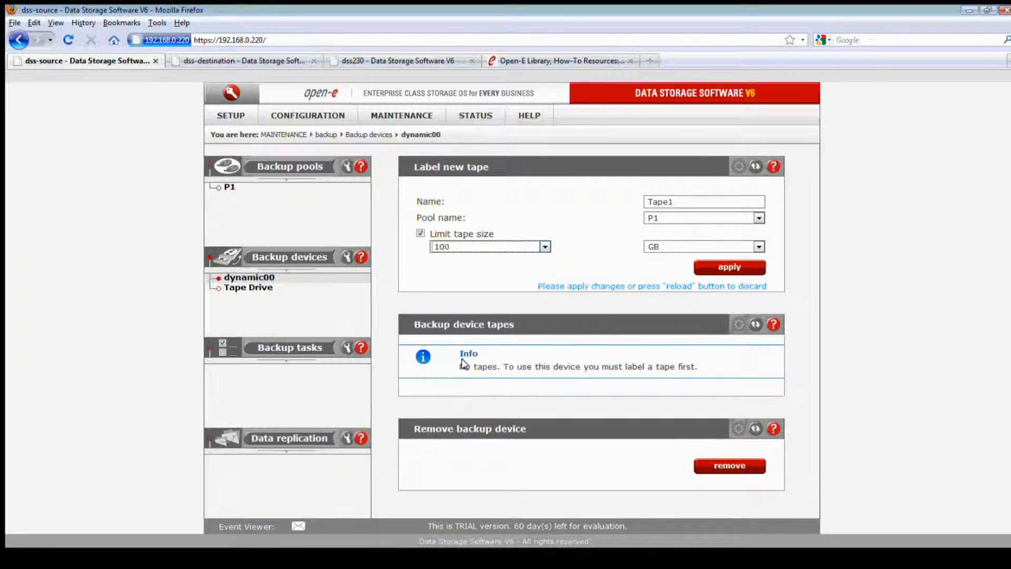
left_click(730, 266)
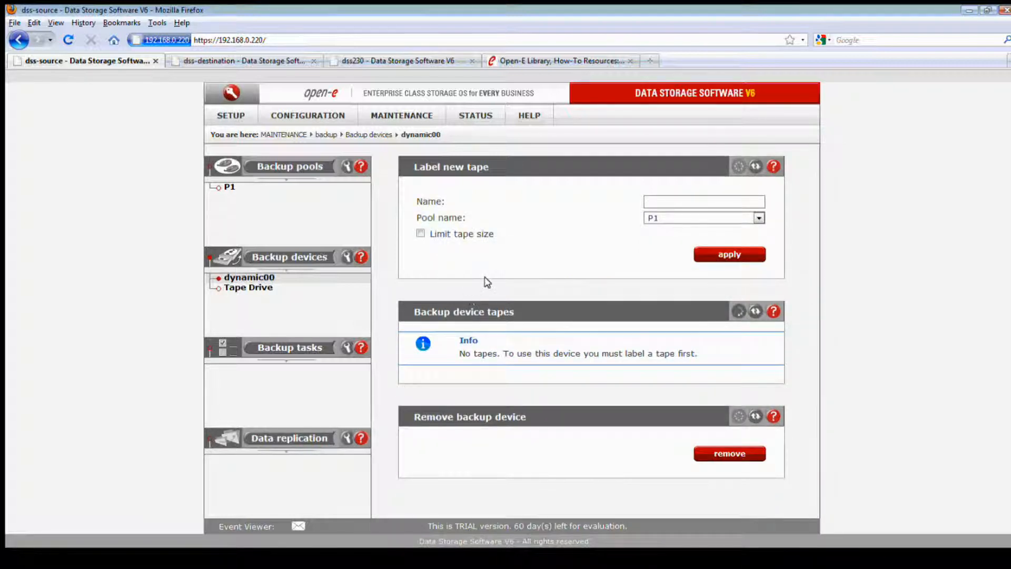
- Label a new tape Tape2 on device dynamic00 in pool P1, with its size limited to 100 GB
left_click(686, 204)
left_click(686, 203)
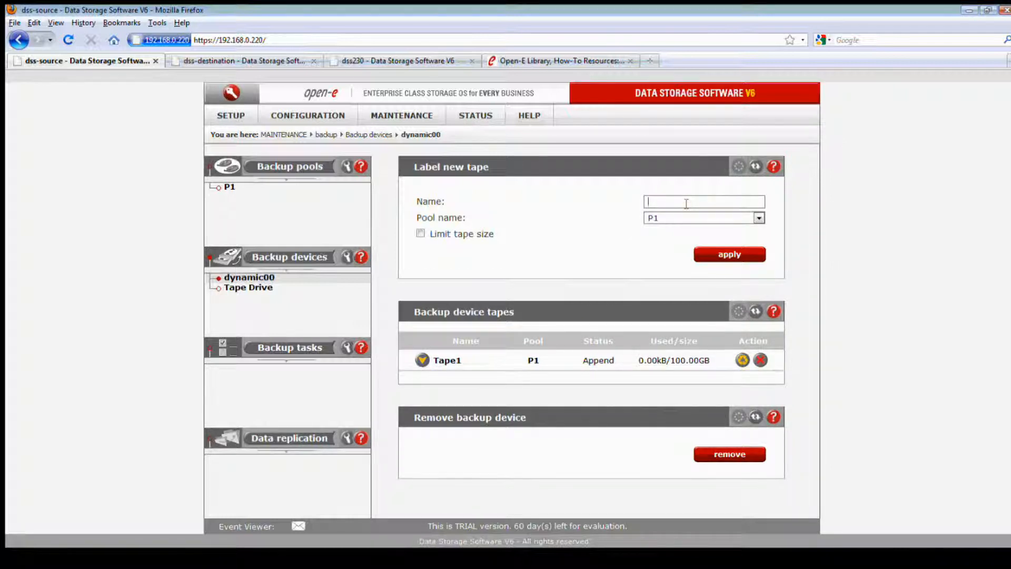
type("Tape2")
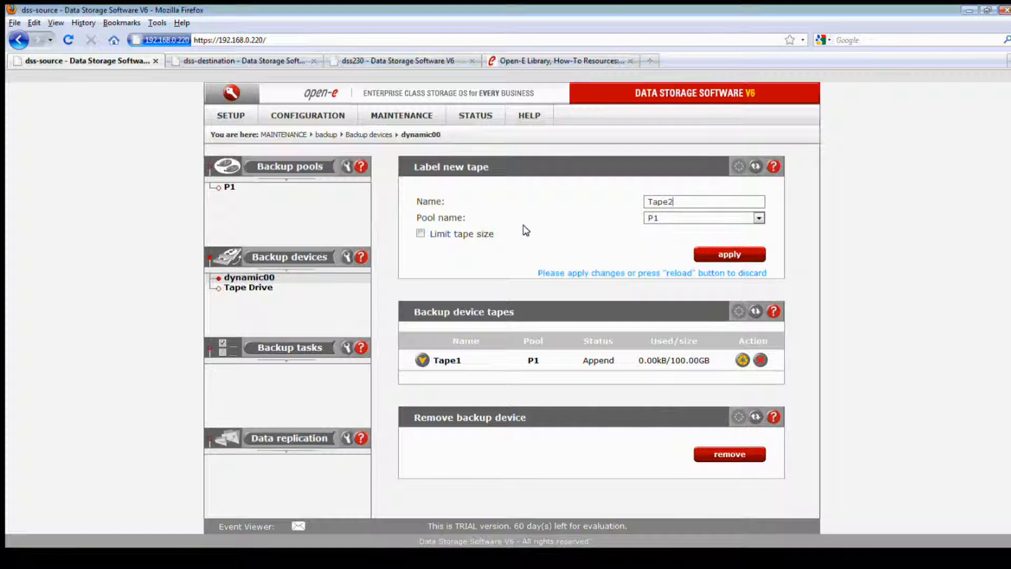
left_click(420, 234)
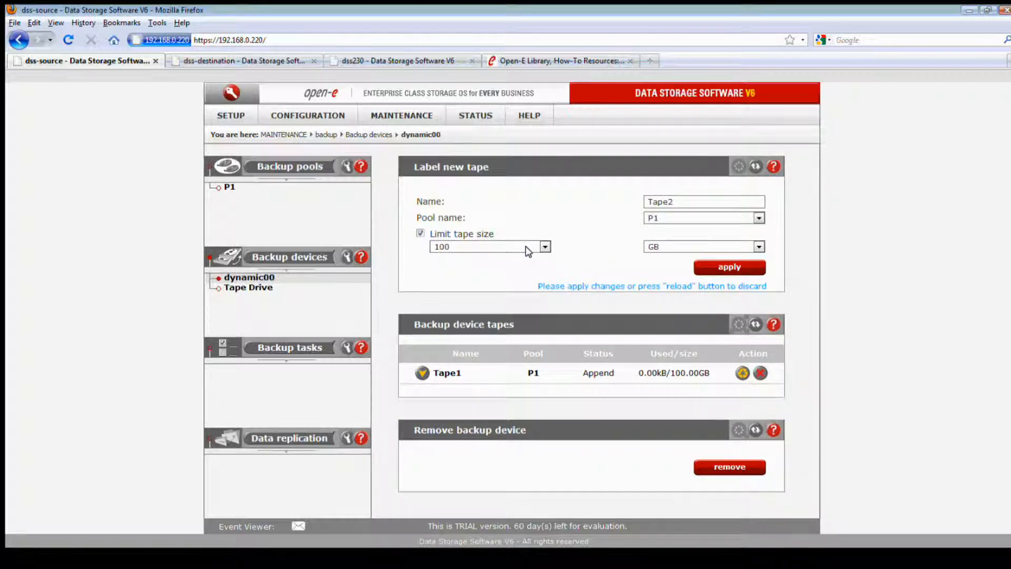
left_click(724, 267)
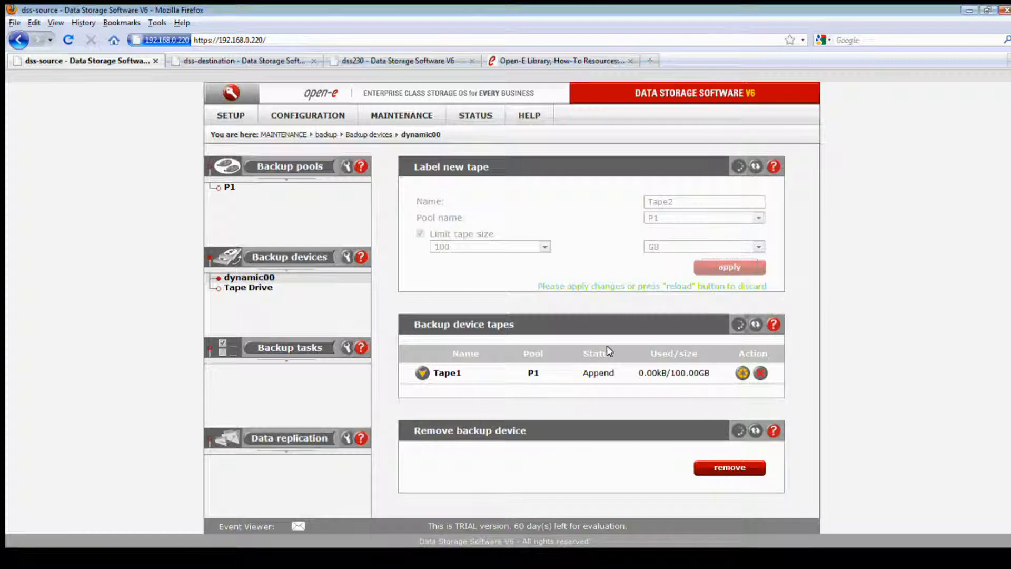
- Show the details of Tape1, and remove Tape2 from device dynamic00
scroll(609, 354, "down", 1)
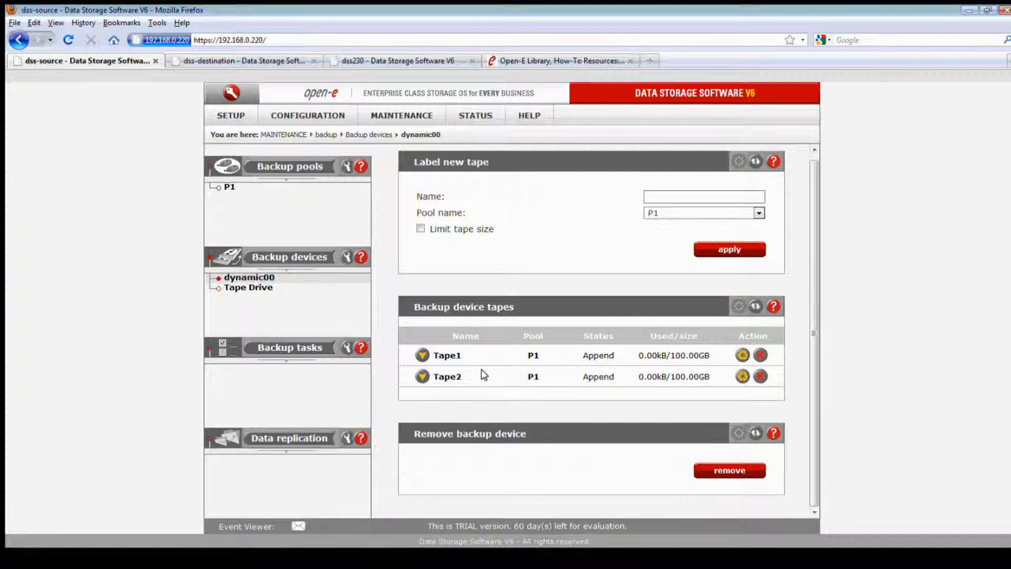
left_click(423, 355)
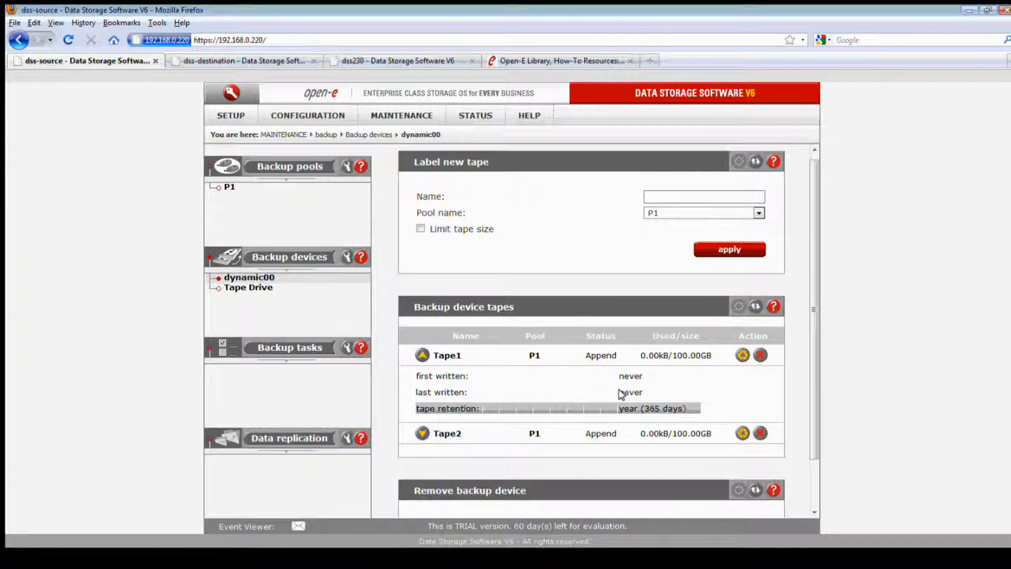
left_click(761, 434)
left_click(481, 295)
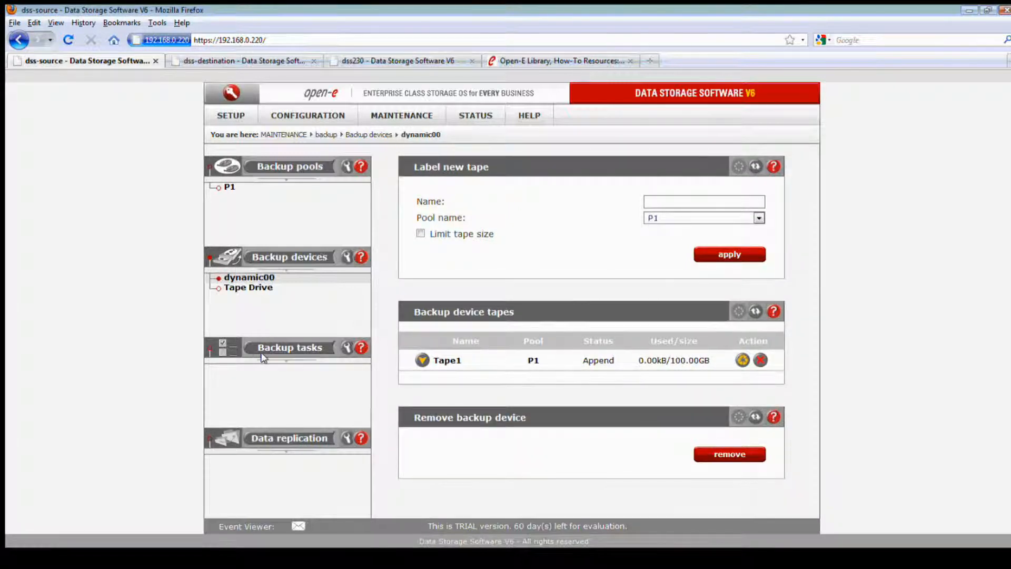
- Start a new backup task named Backup1 for logical volume lv0000
left_click(294, 349)
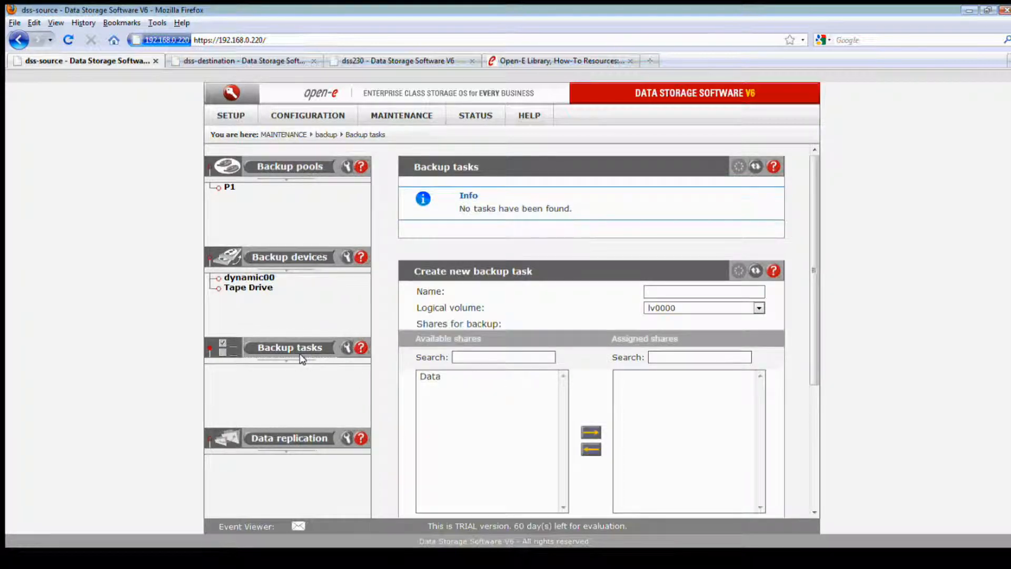
left_click(672, 293)
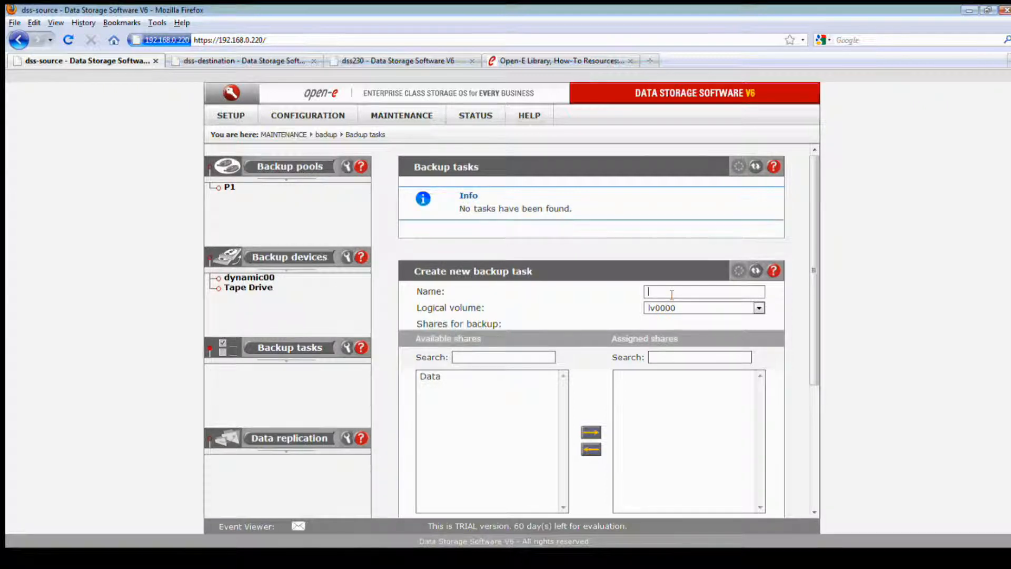
type("Backup1")
left_click(699, 307)
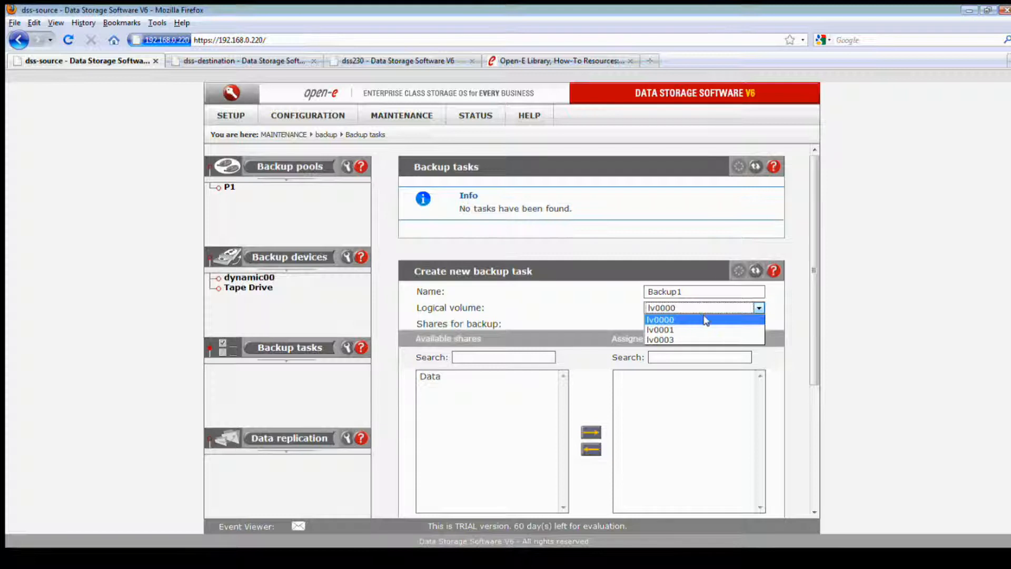
left_click(706, 320)
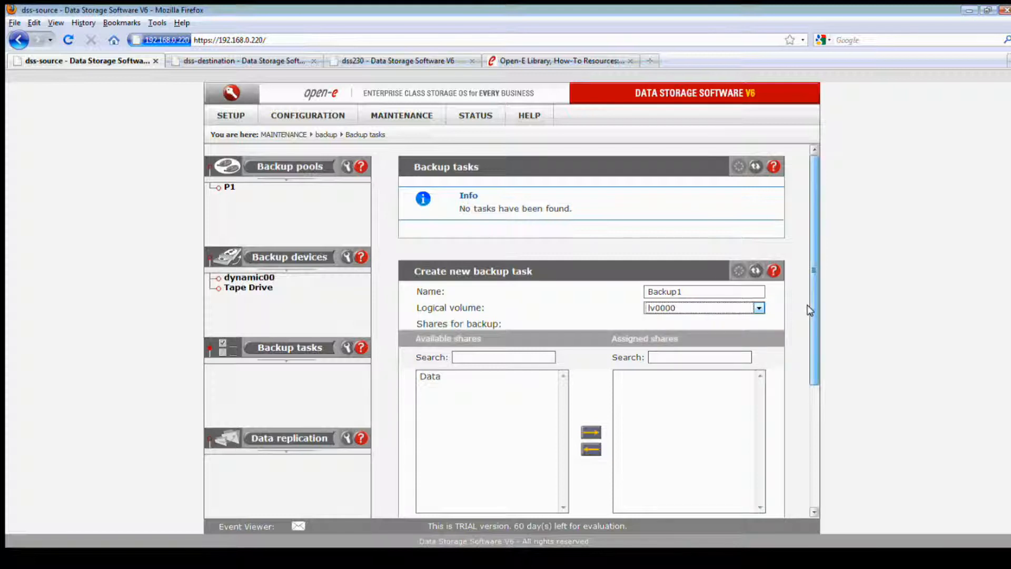
- Assign the Data share to the new backup task and use snapshot snap00000 for it
scroll(810, 310, "down", 2)
left_click(431, 310)
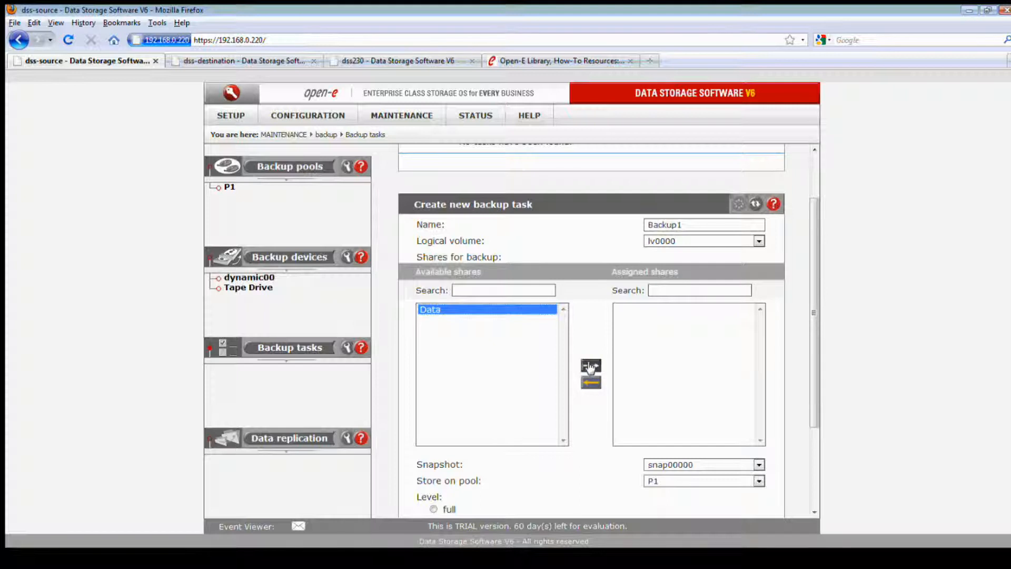
left_click(591, 367)
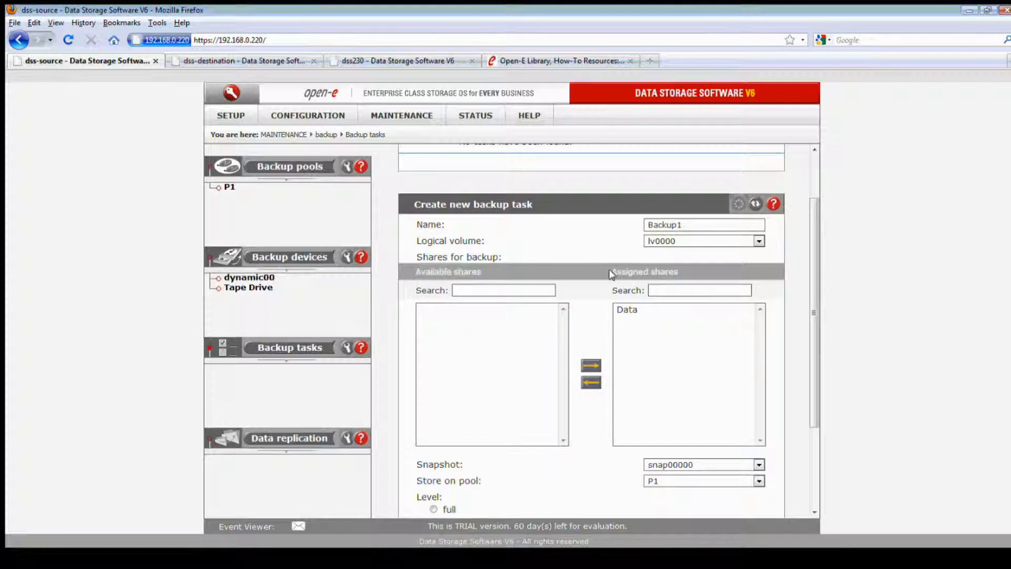
left_click_drag(611, 274, 679, 275)
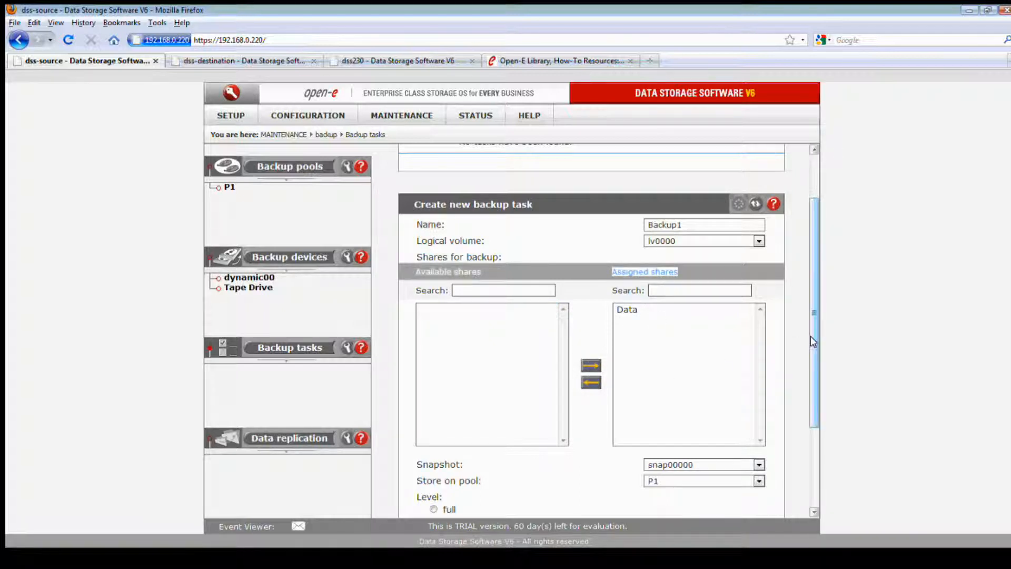
scroll(813, 411, "down", 3)
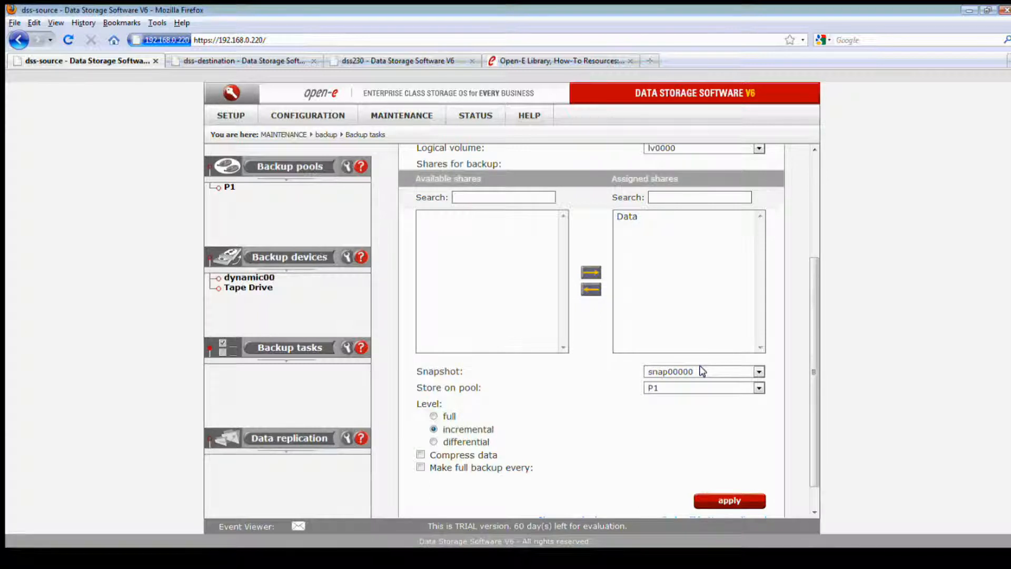
left_click(702, 372)
left_click(666, 418)
scroll(666, 418, "down", 1)
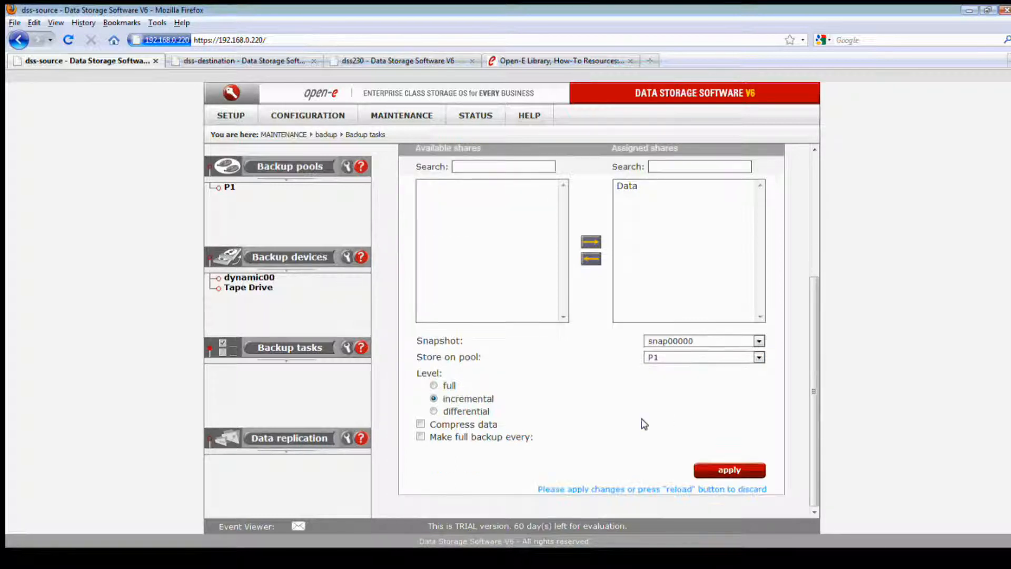
- Try the full backup level with normal data compression, and switch compression off again
left_click(433, 385)
left_click(434, 398)
left_click(433, 385)
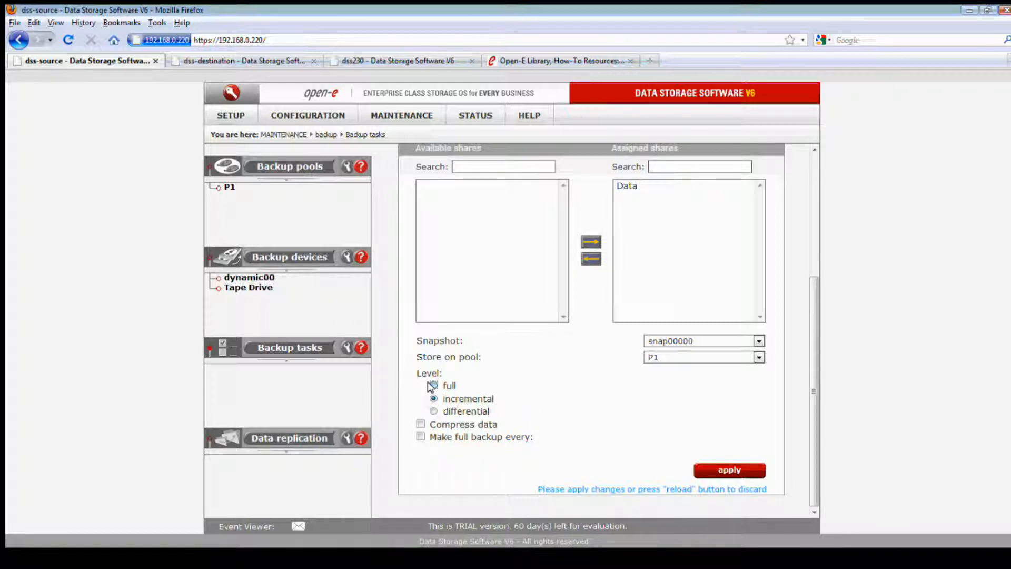
left_click(420, 425)
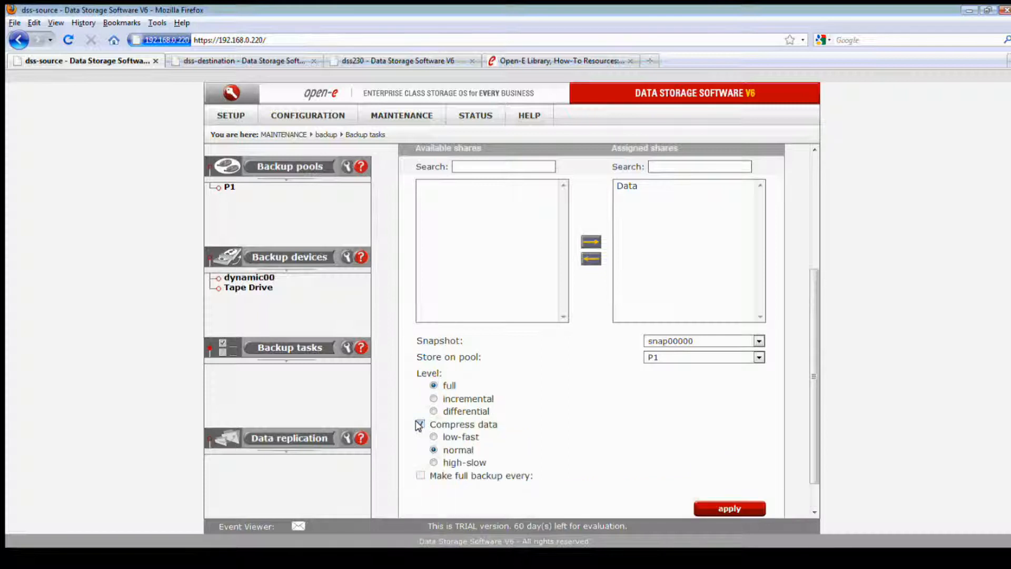
scroll(591, 420, "down", 1)
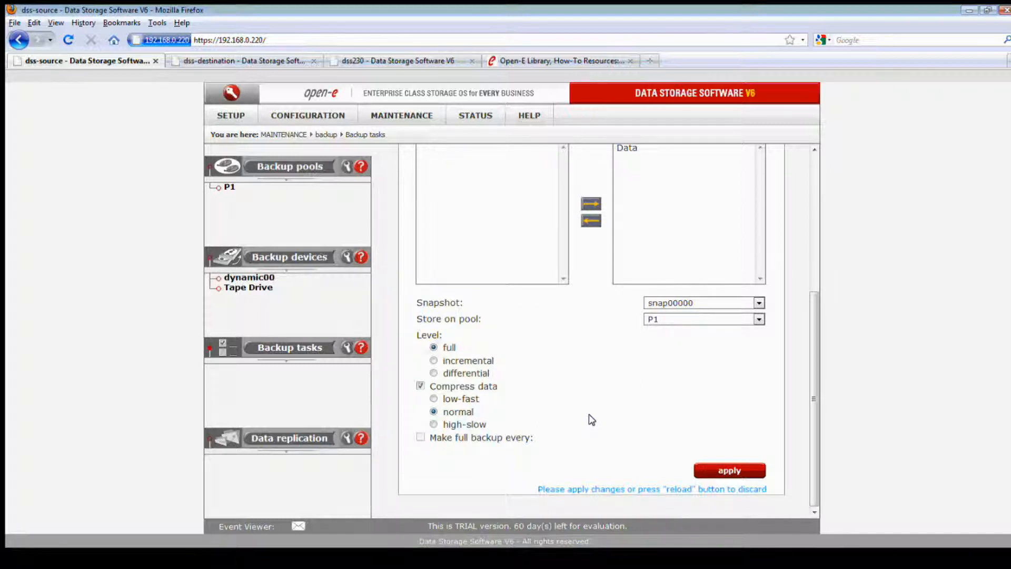
left_click(420, 386)
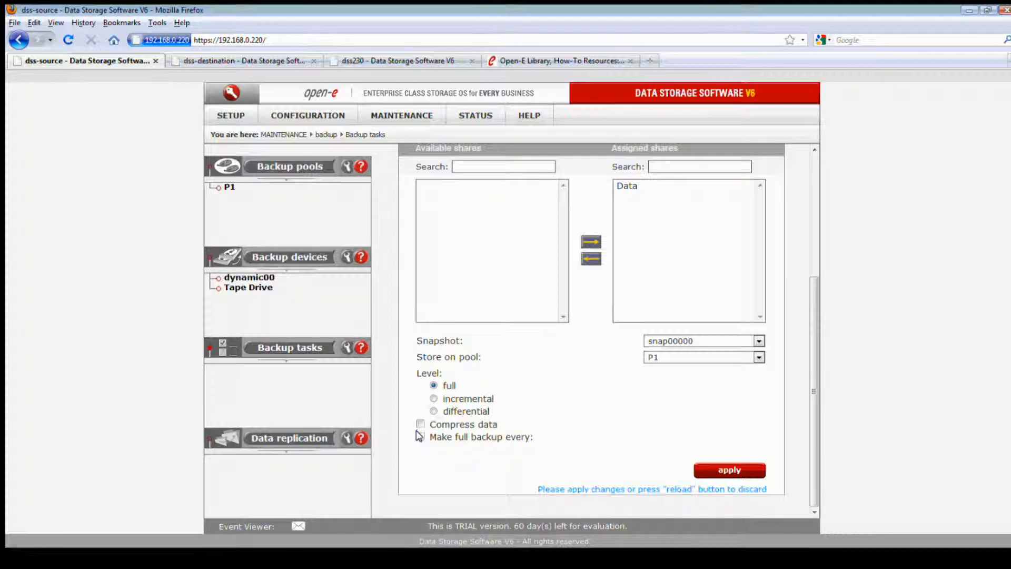
- Try the incremental level with a full backup made every 1 backup, and switch the periodic full backup off again
left_click(433, 399)
left_click(420, 436)
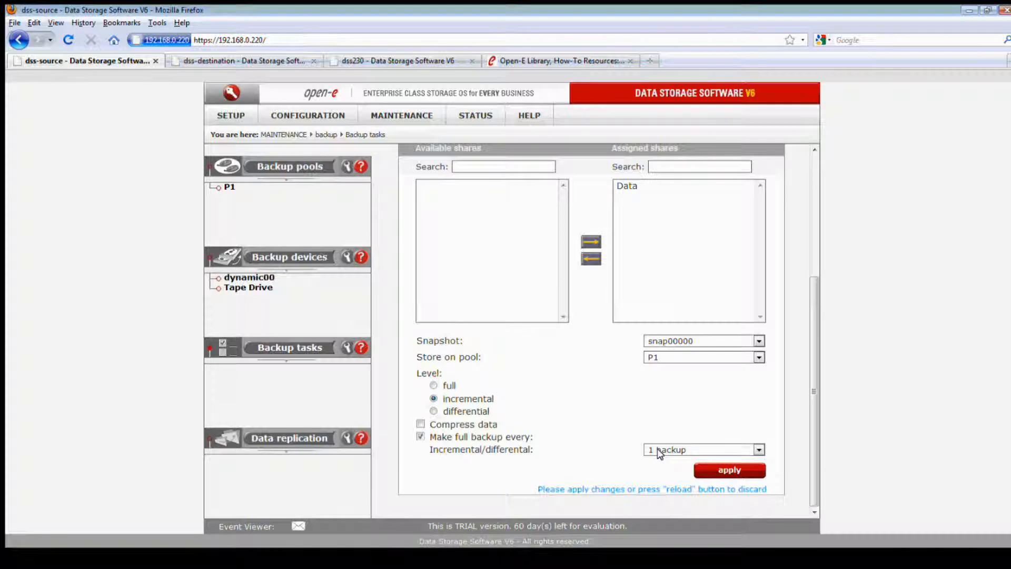
left_click(420, 437)
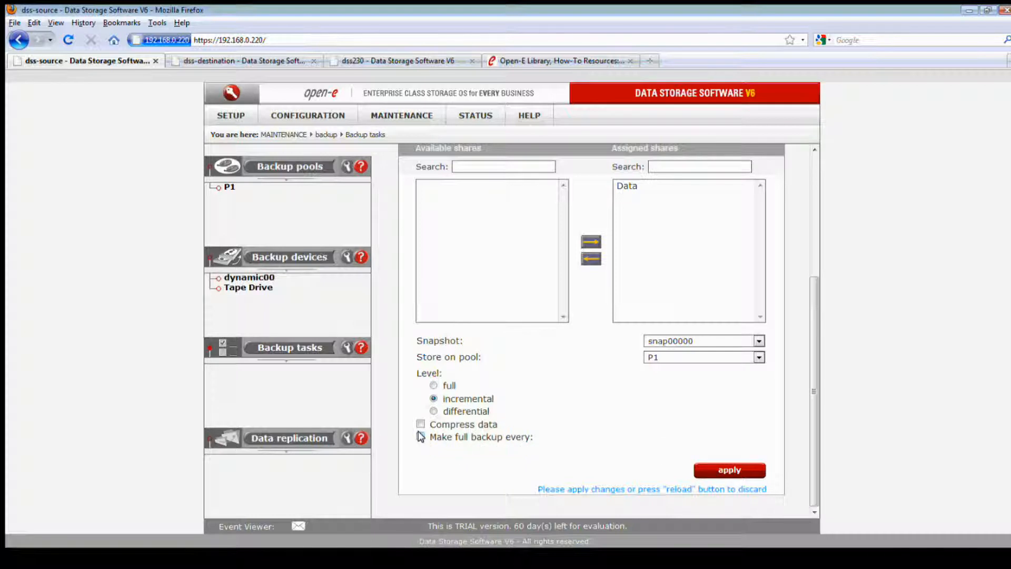
- Set the backup level to full and create the Backup1 task
left_click(433, 385)
left_click(733, 474)
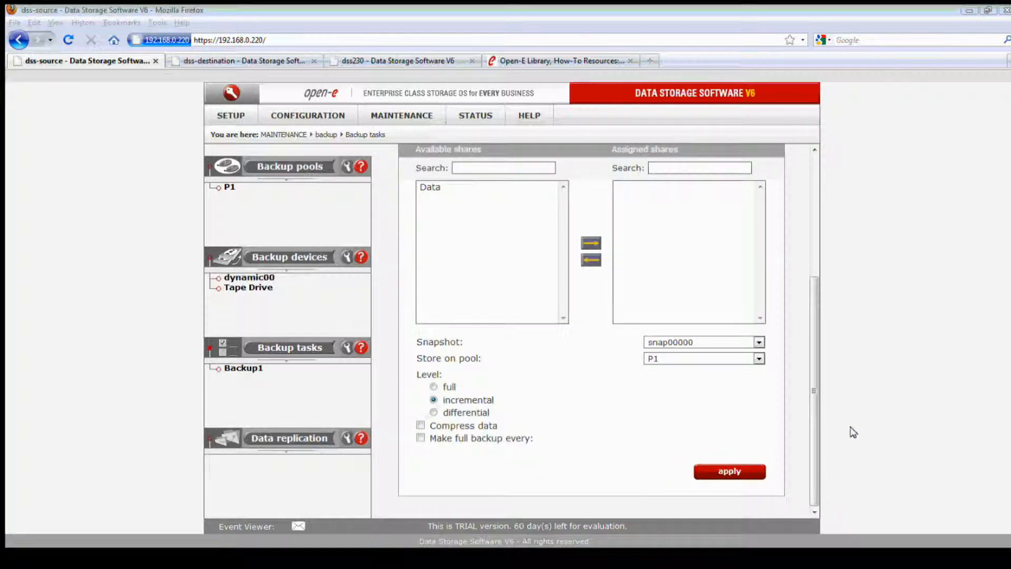
- Open the Backup1 task and examine the interval periods offered for its new schedule
left_click(235, 369)
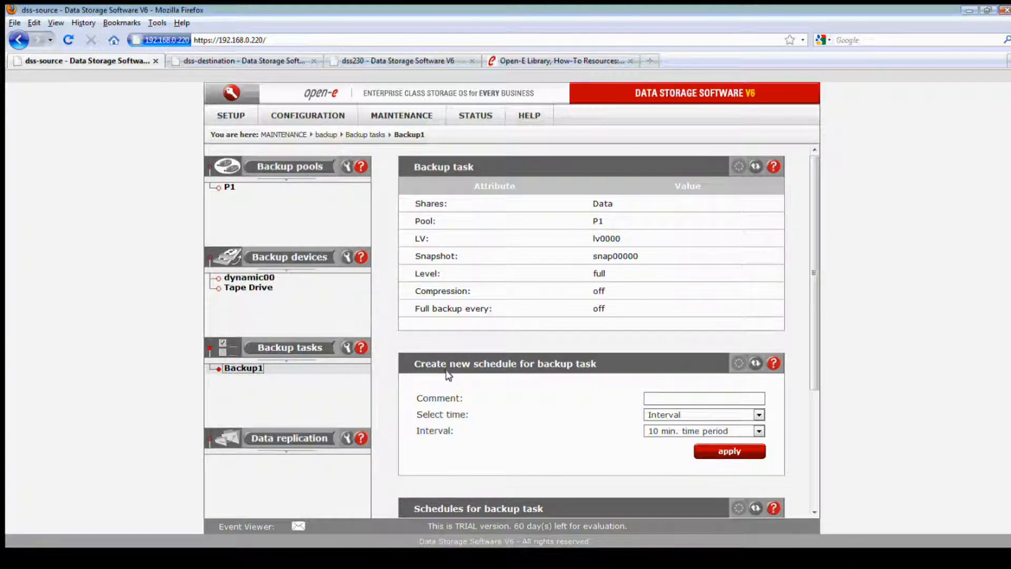
scroll(449, 375, "down", 1)
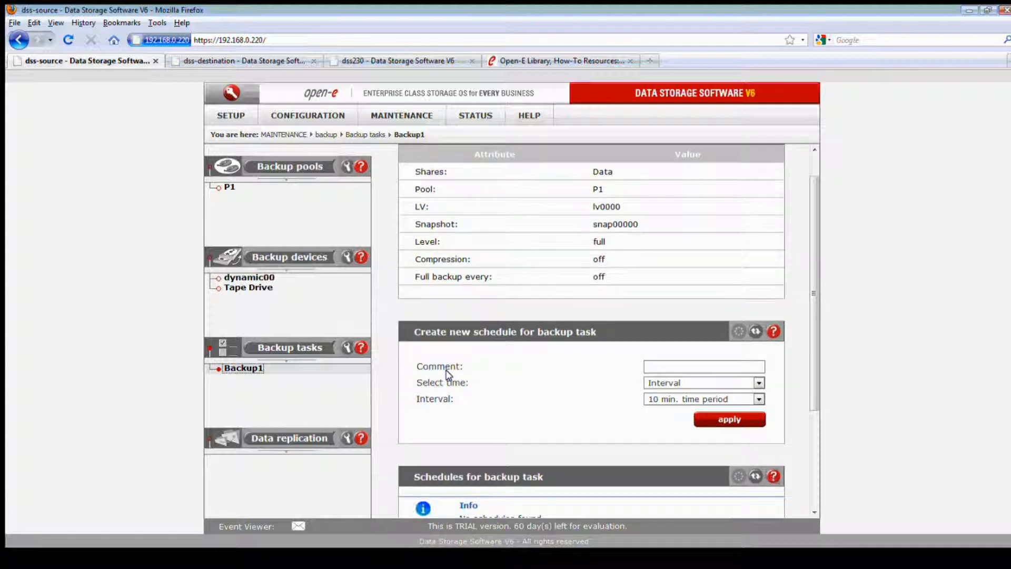
scroll(448, 376, "down", 2)
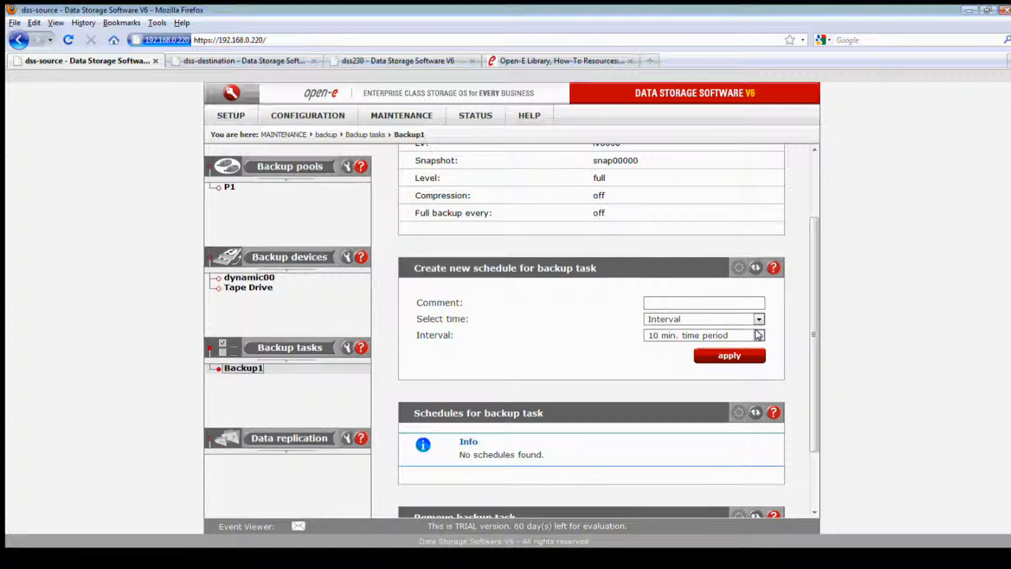
left_click(759, 334)
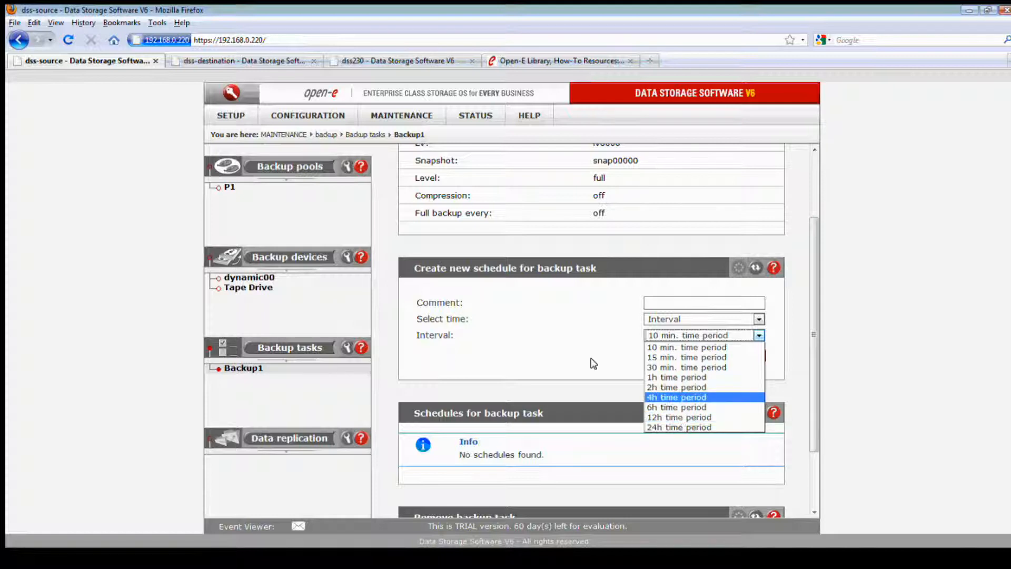
left_click(663, 347)
- Make the new Backup1 schedule weekly, running Monday through Friday
left_click(735, 318)
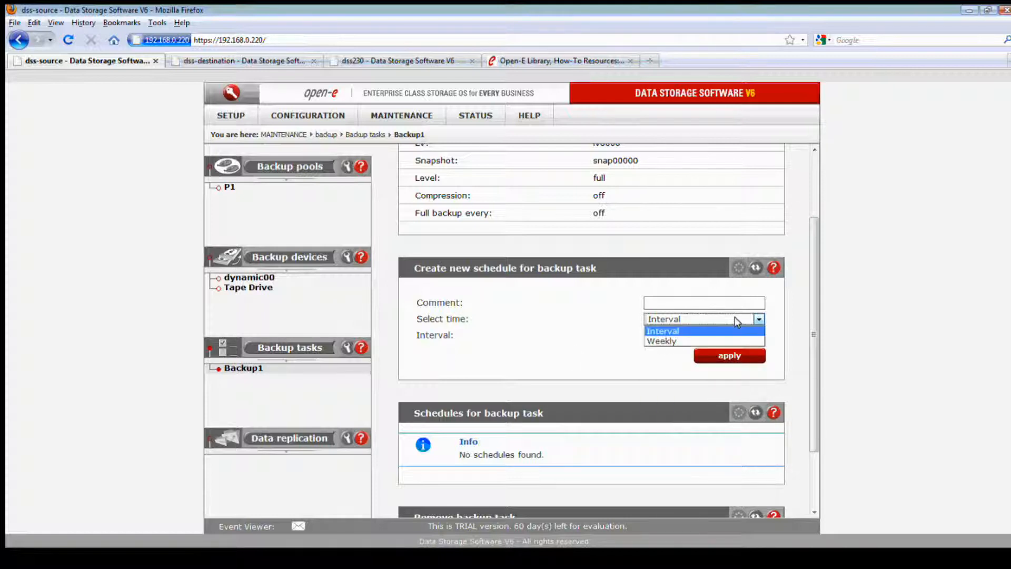
left_click(678, 343)
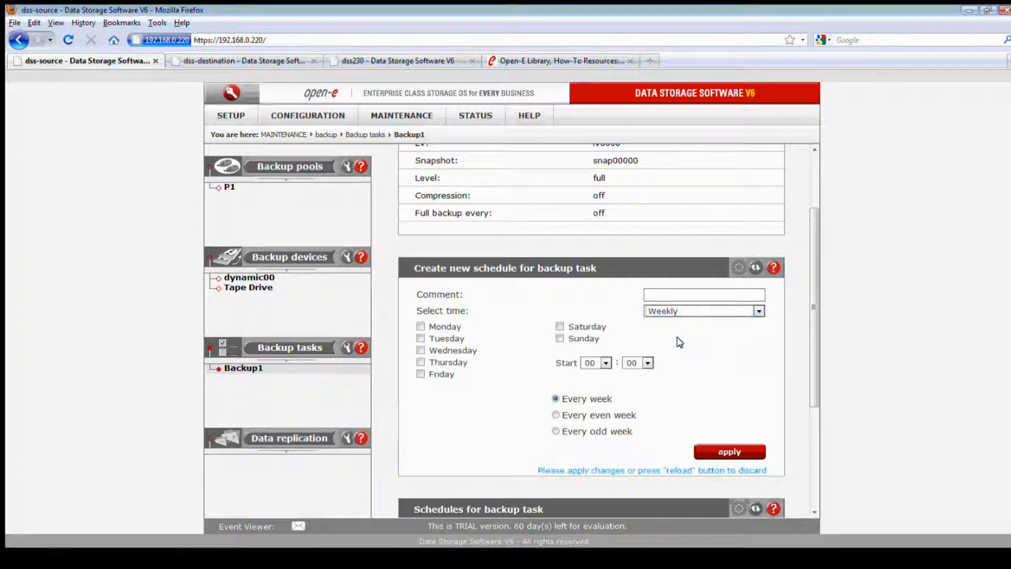
left_click(420, 327)
left_click(420, 339)
left_click(420, 349)
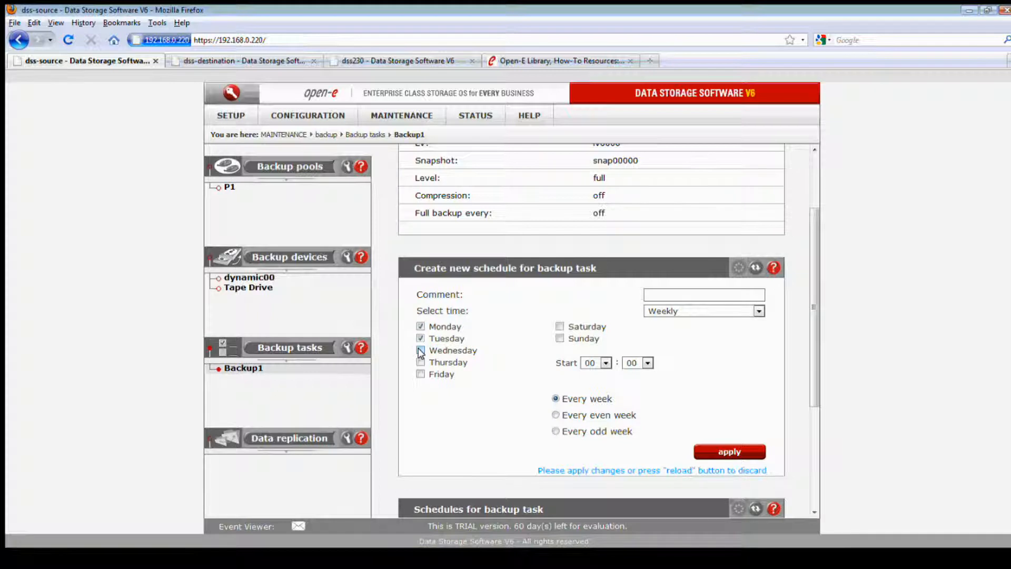
left_click(421, 362)
left_click(420, 374)
- Set the weekly schedule's start time to 14:21
left_click(606, 363)
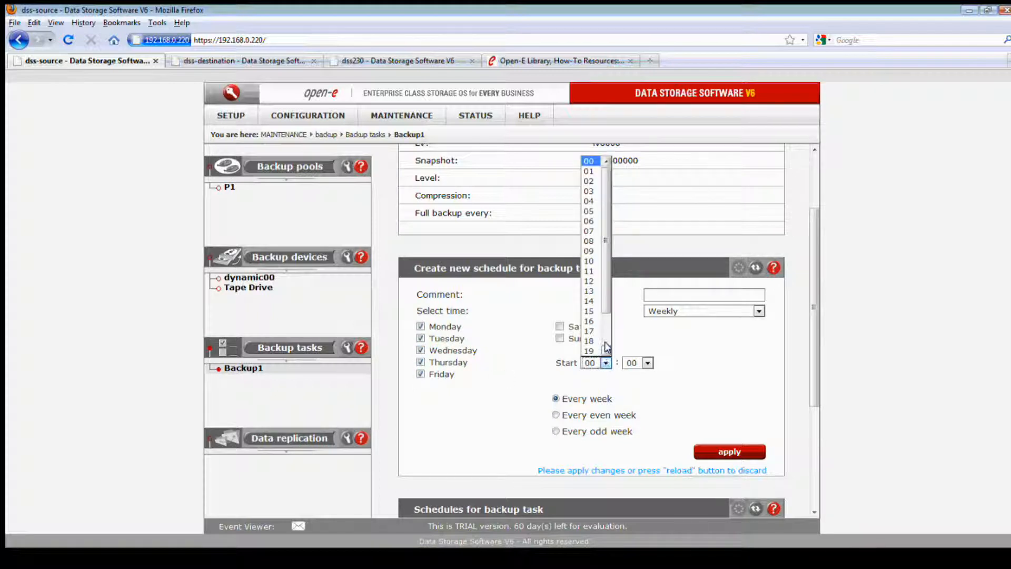
left_click(589, 302)
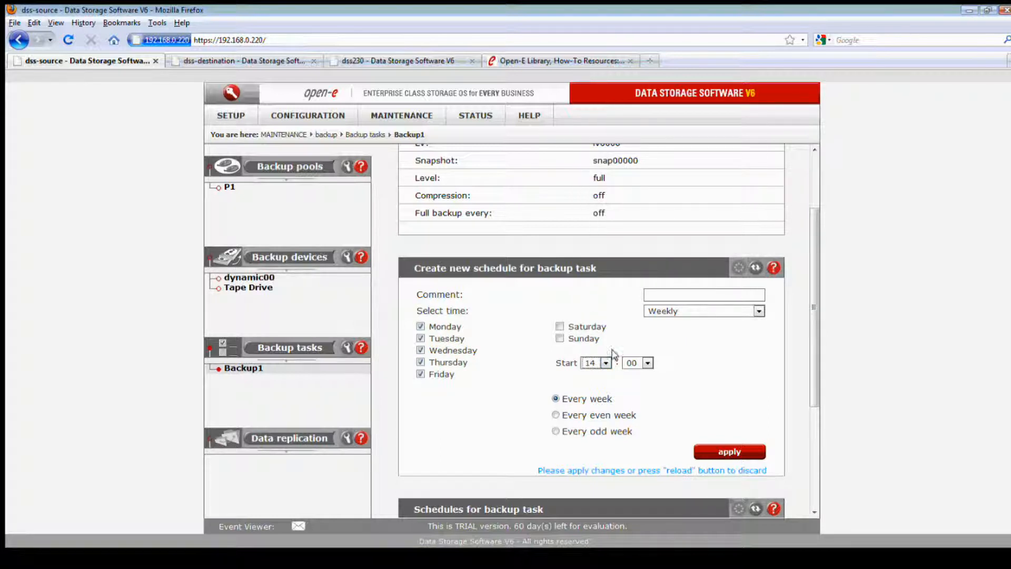
left_click(645, 363)
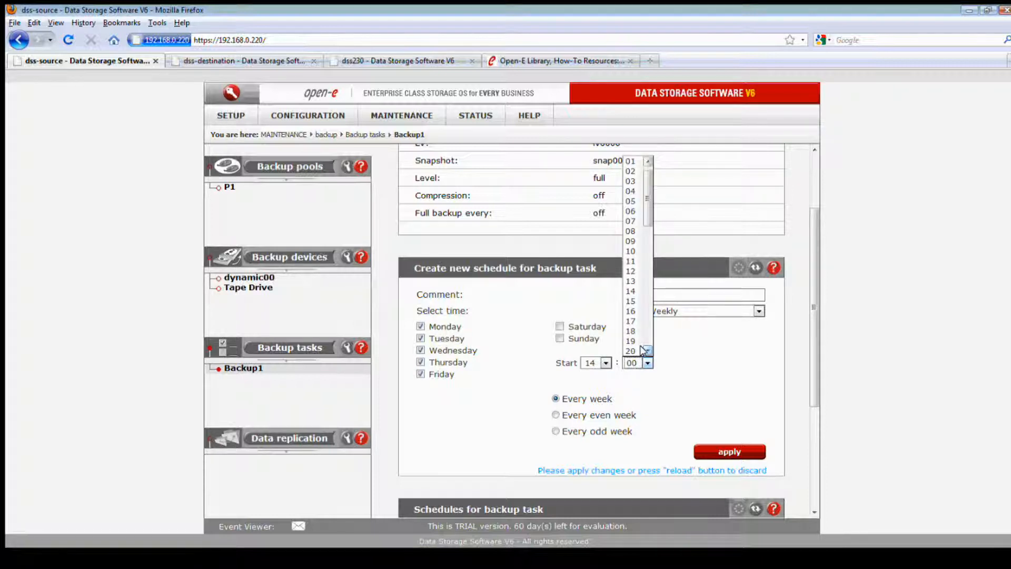
left_click(646, 350)
left_click(646, 350)
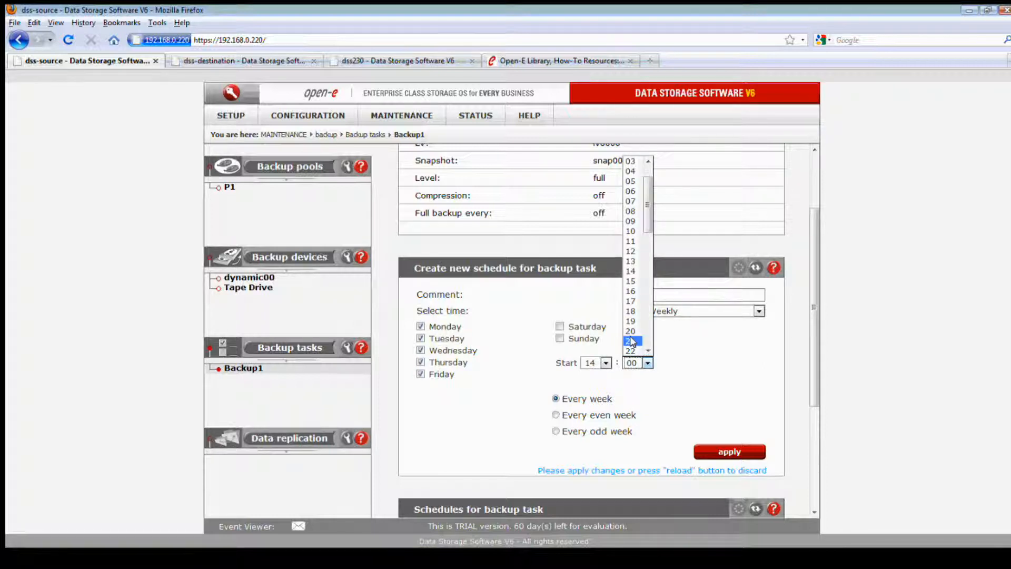
left_click(633, 341)
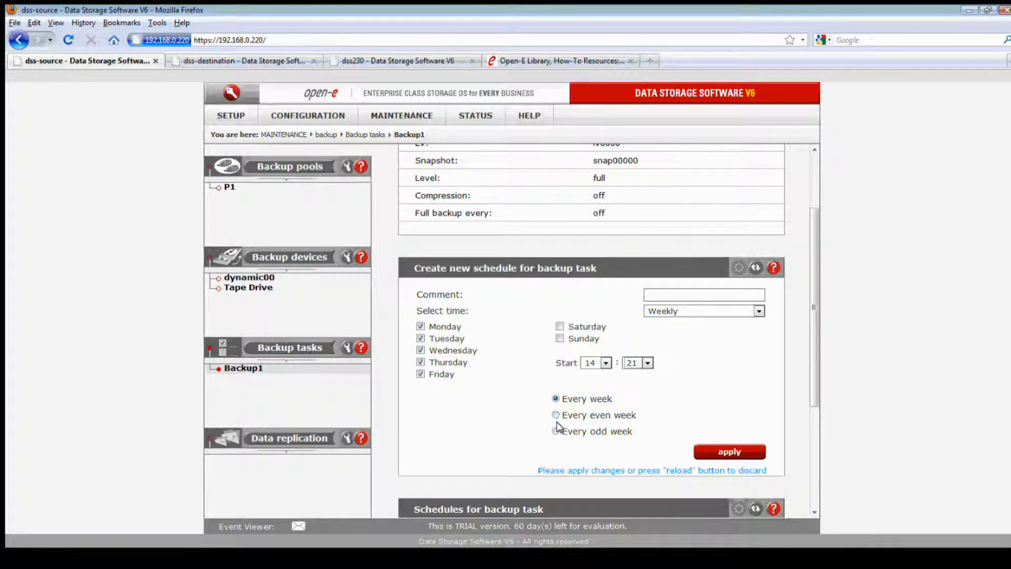
- Apply the weekly Backup1 schedule and check the list of schedules for the backup task
left_click(717, 449)
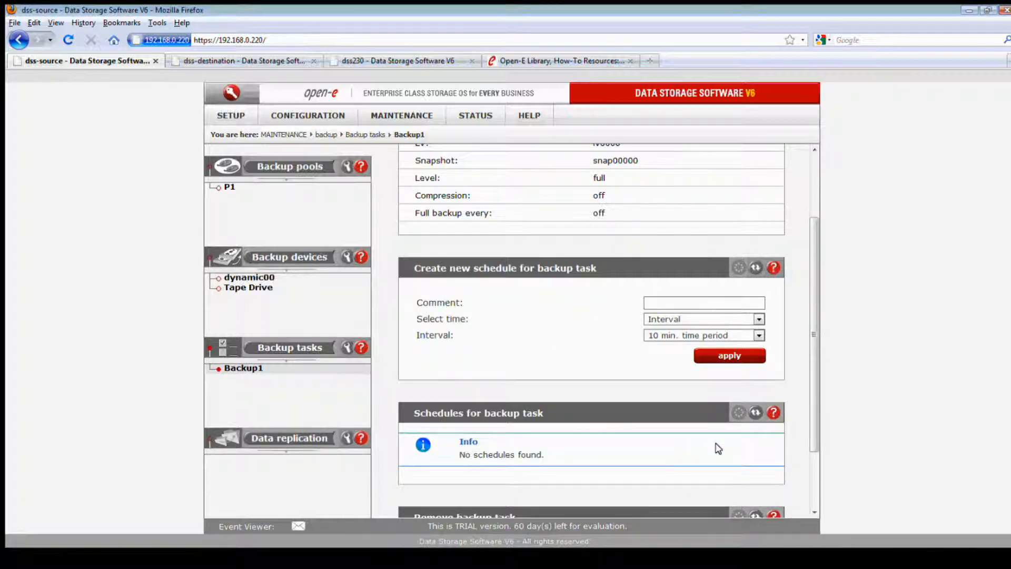
scroll(718, 448, "down", 3)
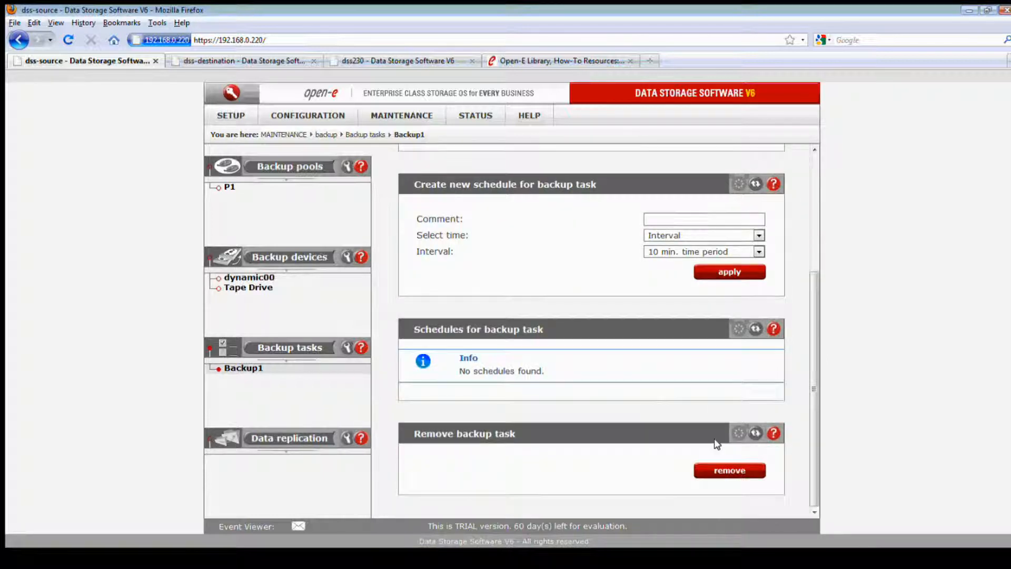
scroll(612, 411, "up", 1)
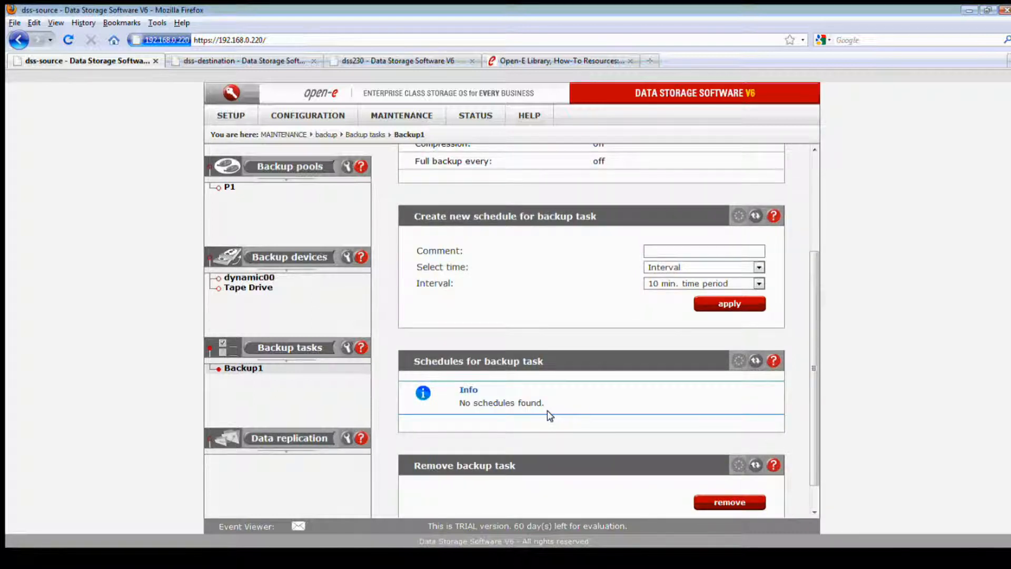
scroll(548, 409, "up", 1)
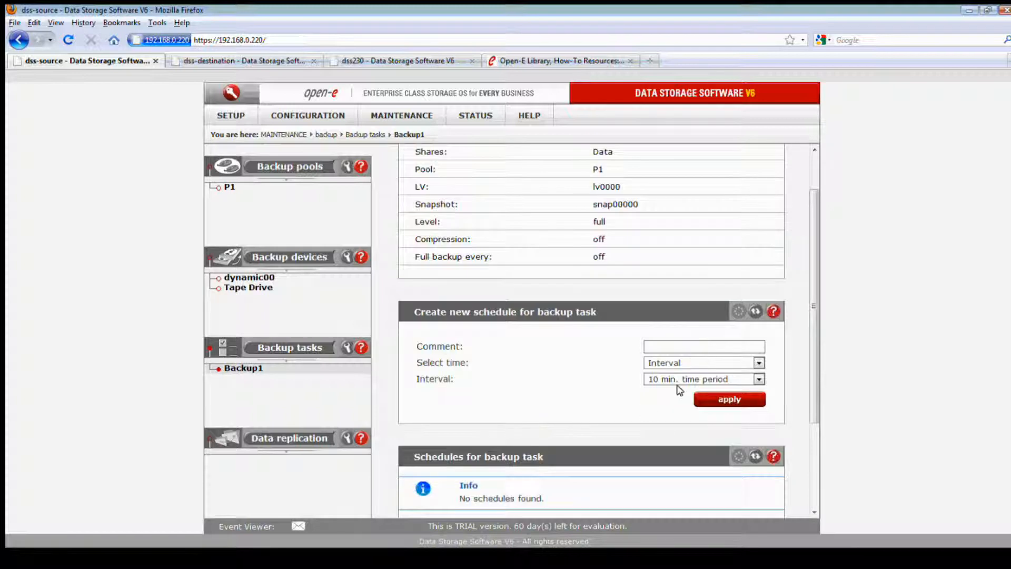
- Set up another new Backup1 schedule as weekly, running Monday through Friday
left_click(685, 363)
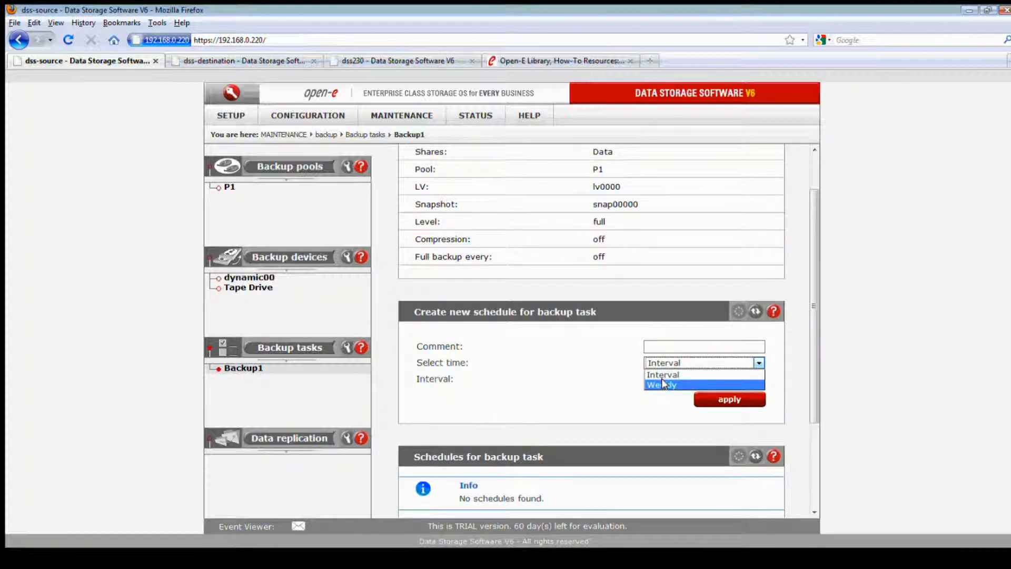
left_click(662, 380)
scroll(662, 380, "down", 2)
left_click(420, 319)
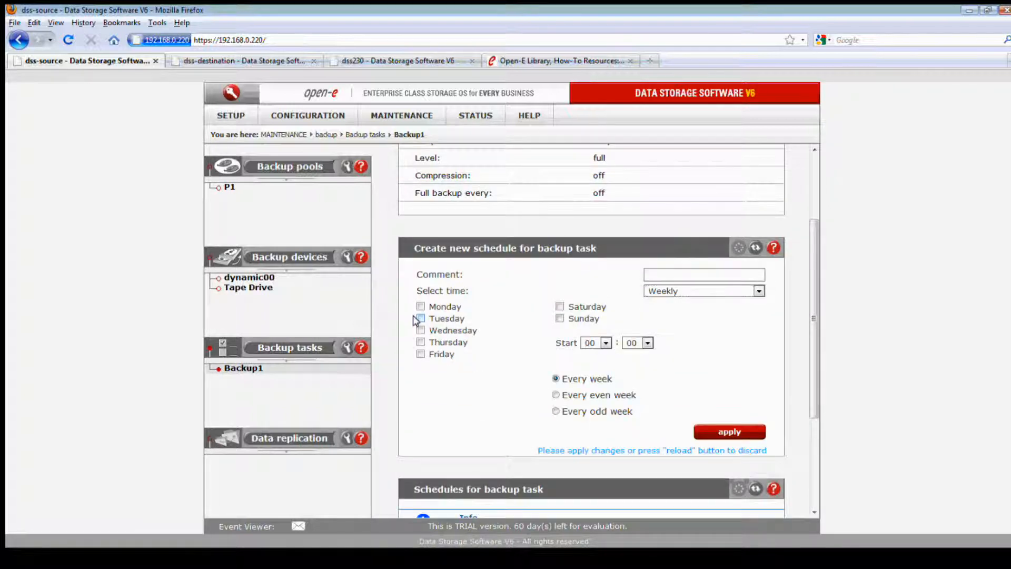
left_click(420, 331)
left_click(419, 342)
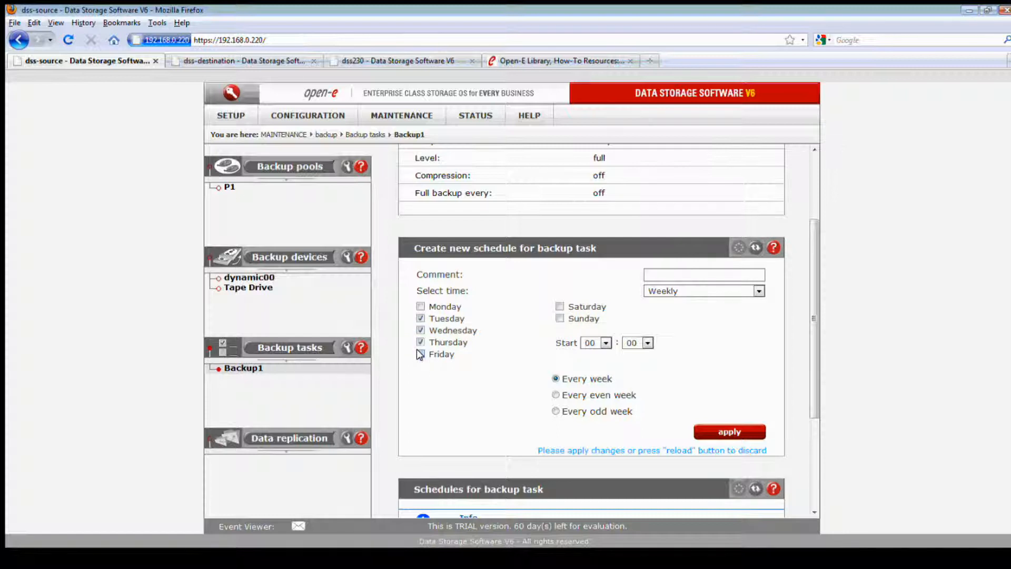
left_click(421, 354)
left_click(420, 306)
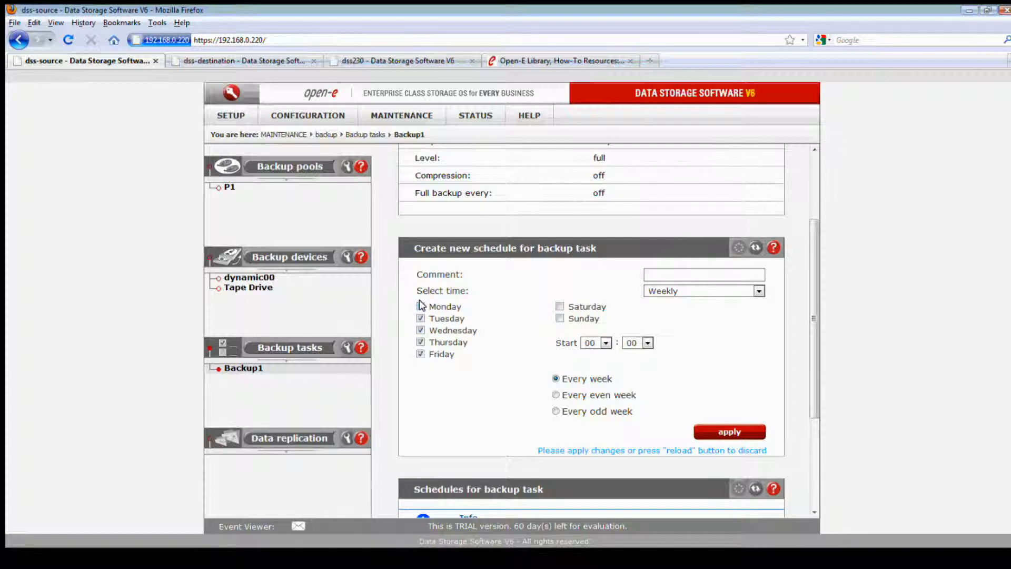
- Set the second weekly schedule's start time to 14:21 and apply it
left_click(606, 343)
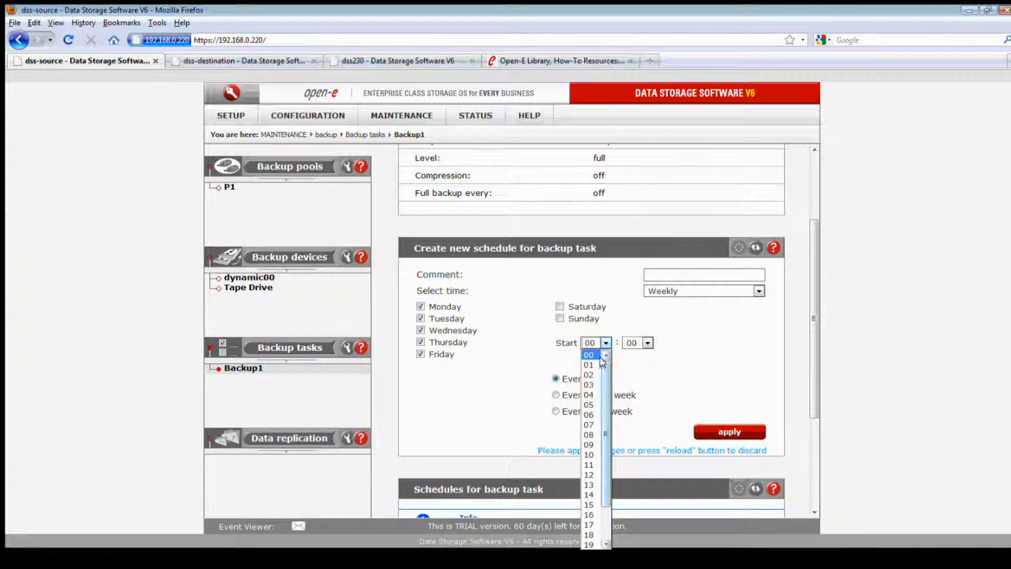
left_click(590, 495)
left_click(647, 343)
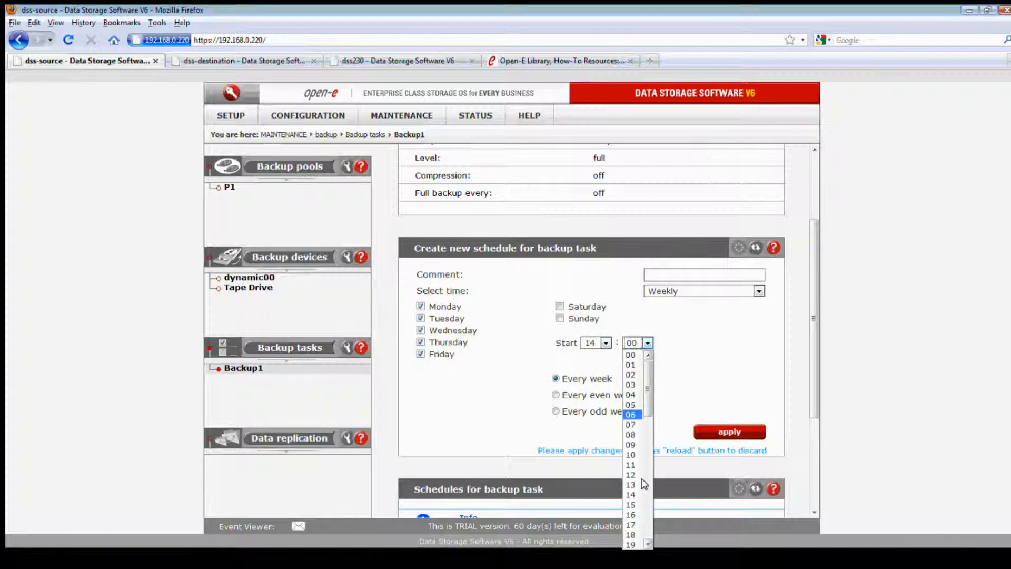
scroll(634, 437, "down", 6)
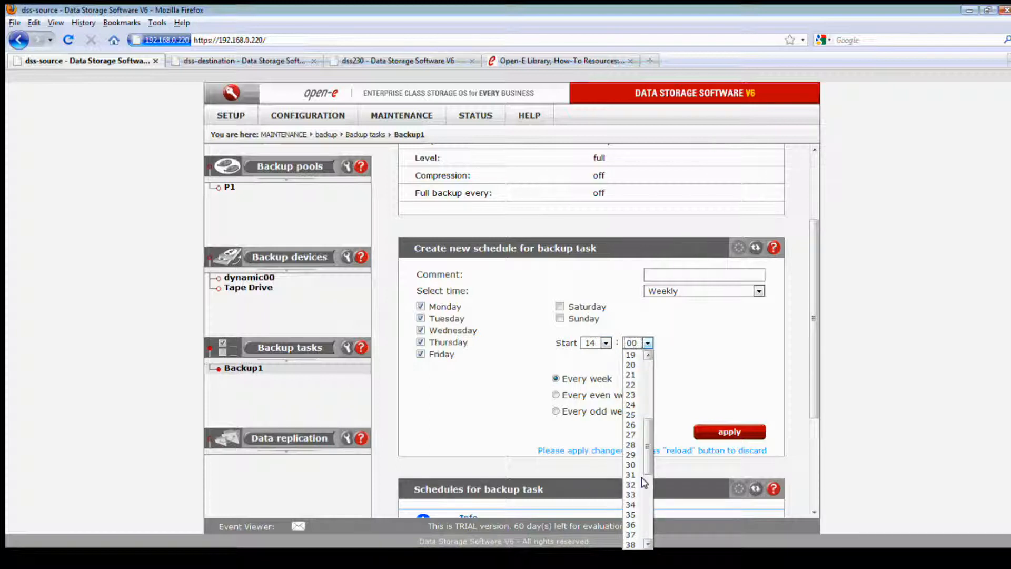
left_click(630, 375)
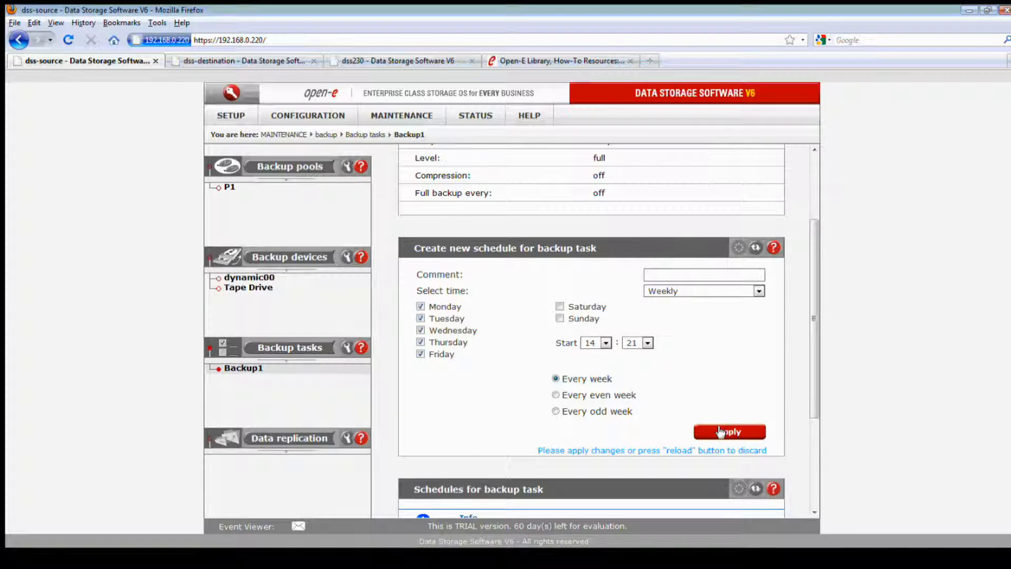
left_click(718, 431)
scroll(716, 429, "down", 2)
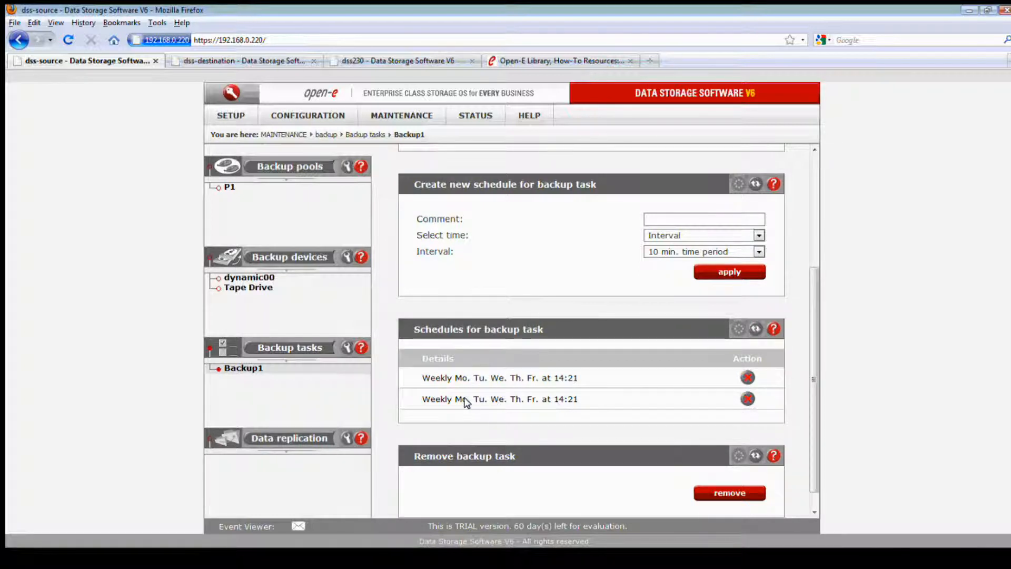
- Remove the duplicate second weekly schedule from the Backup1 task
left_click(749, 399)
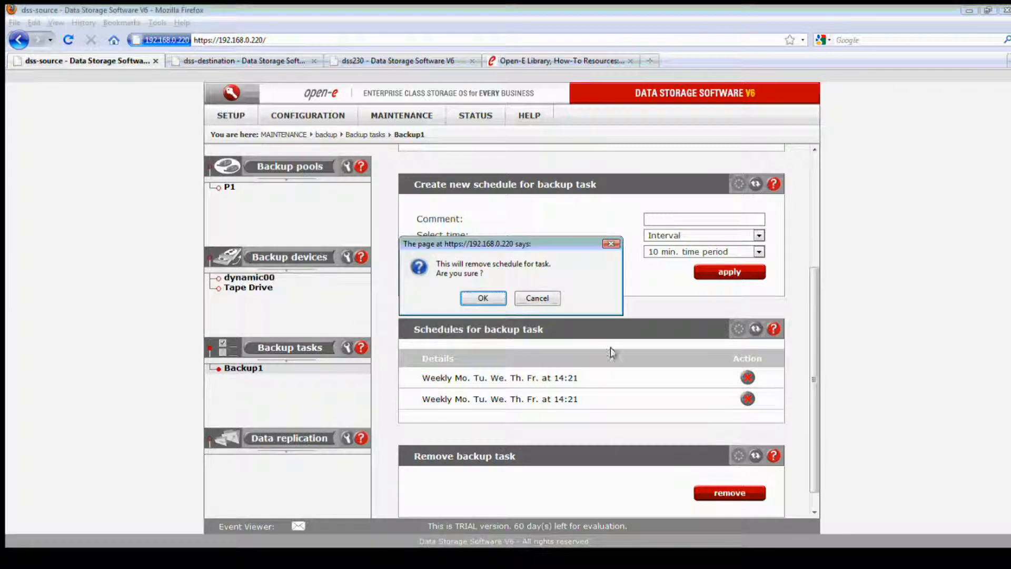
left_click(483, 299)
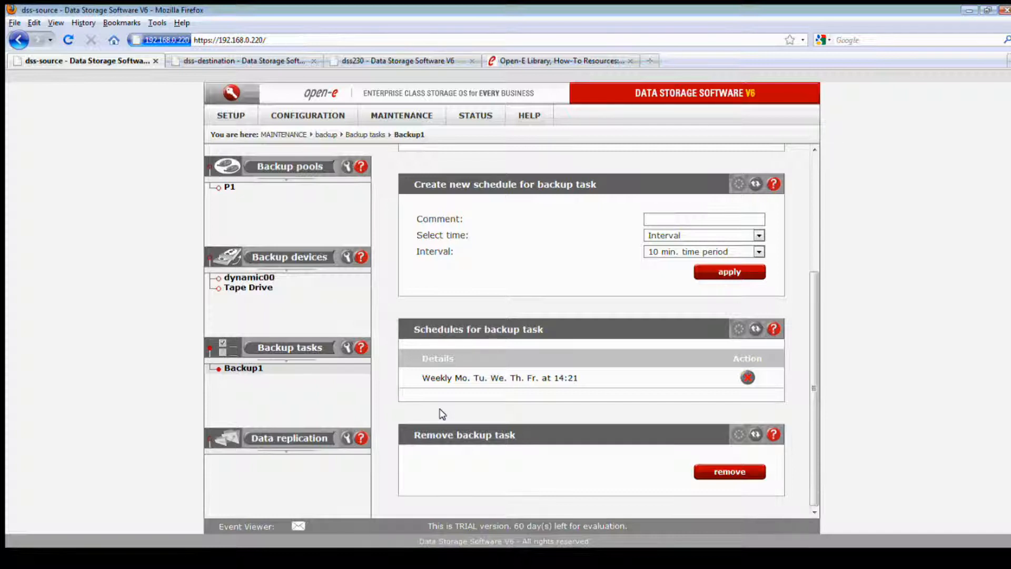
scroll(442, 414, "up", 5)
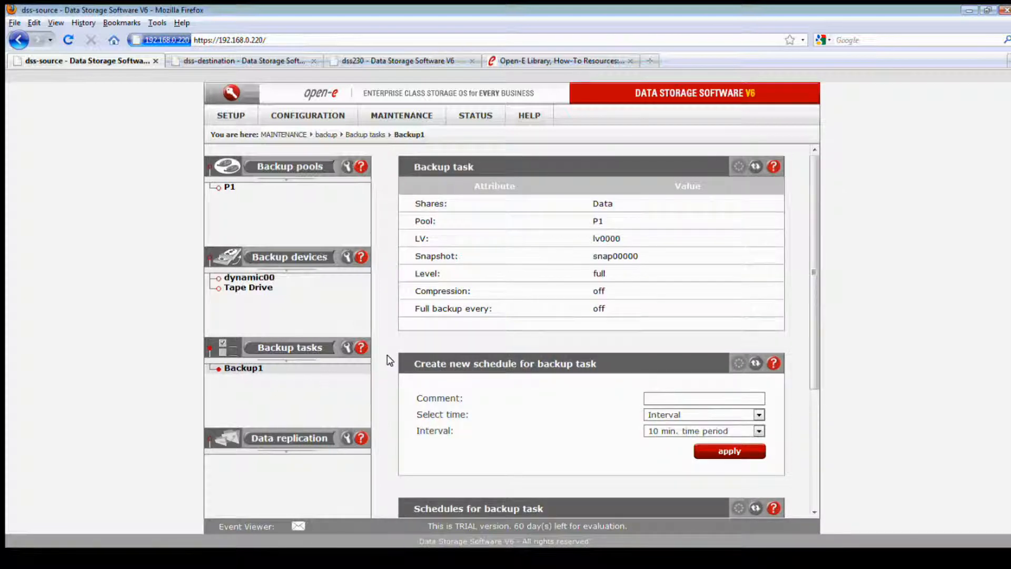
- Open the volume groups and set the Unit manager action to new dynamic volume
left_click(319, 116)
mouse_move(332, 133)
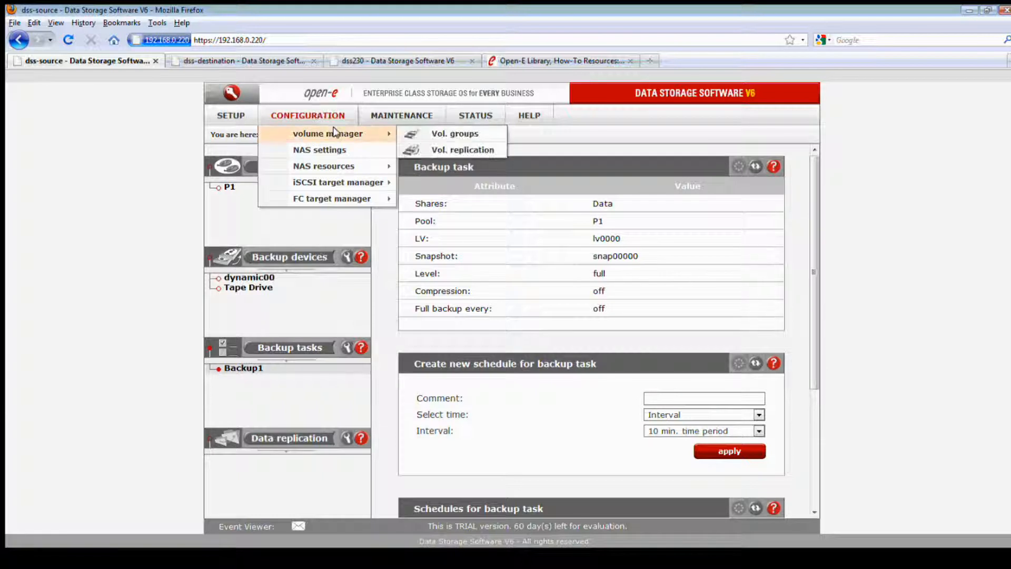
left_click(431, 134)
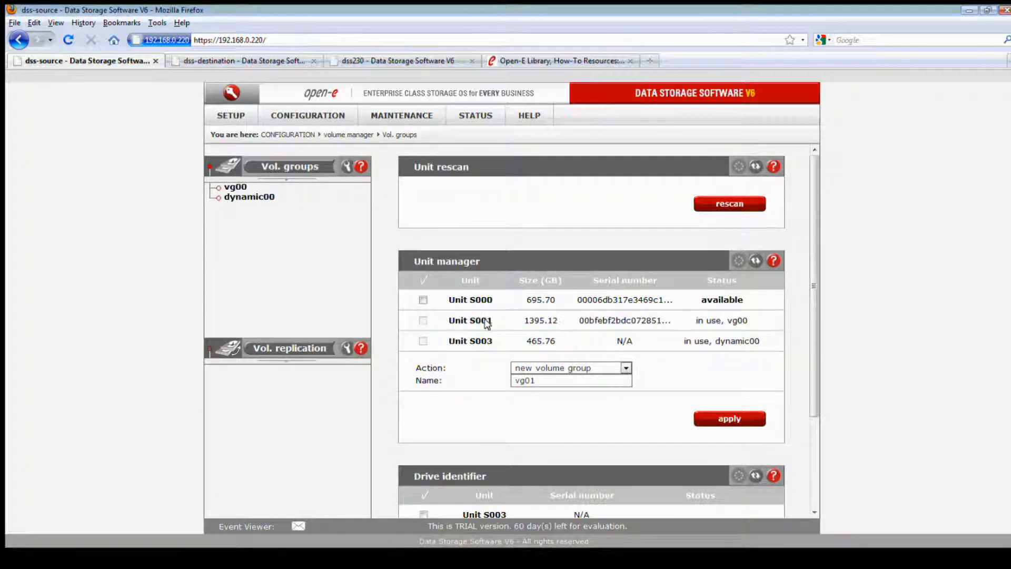
left_click_drag(491, 321, 447, 321)
left_click(559, 368)
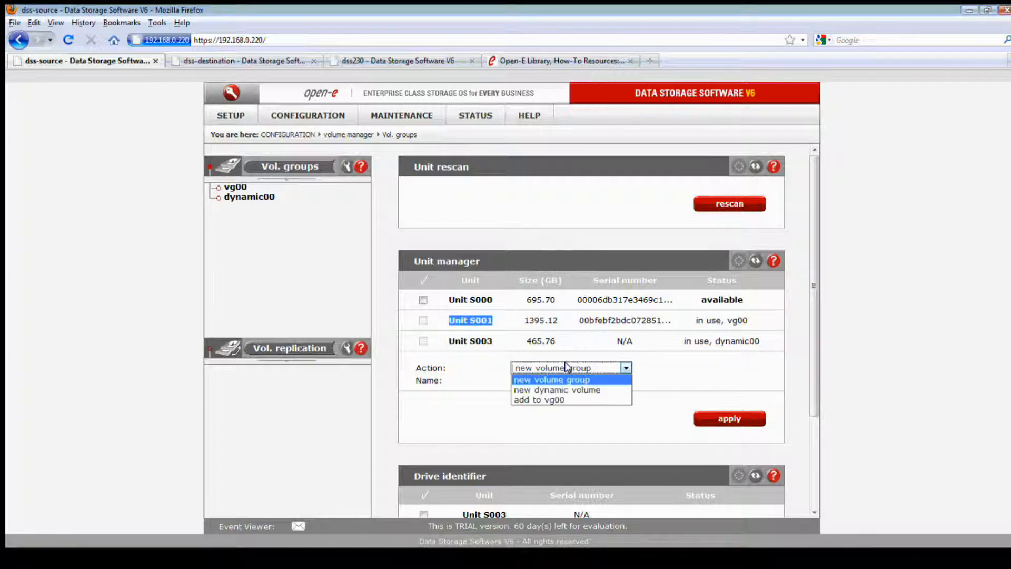
left_click(564, 389)
left_click(528, 317)
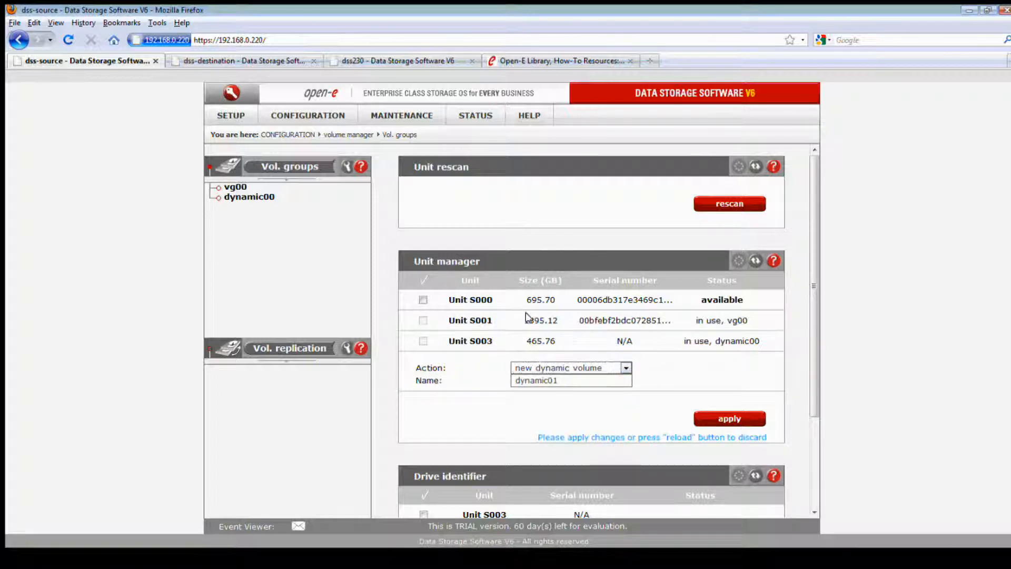
- Select the available Unit S000 and create a new dynamic volume on it
left_click(423, 299)
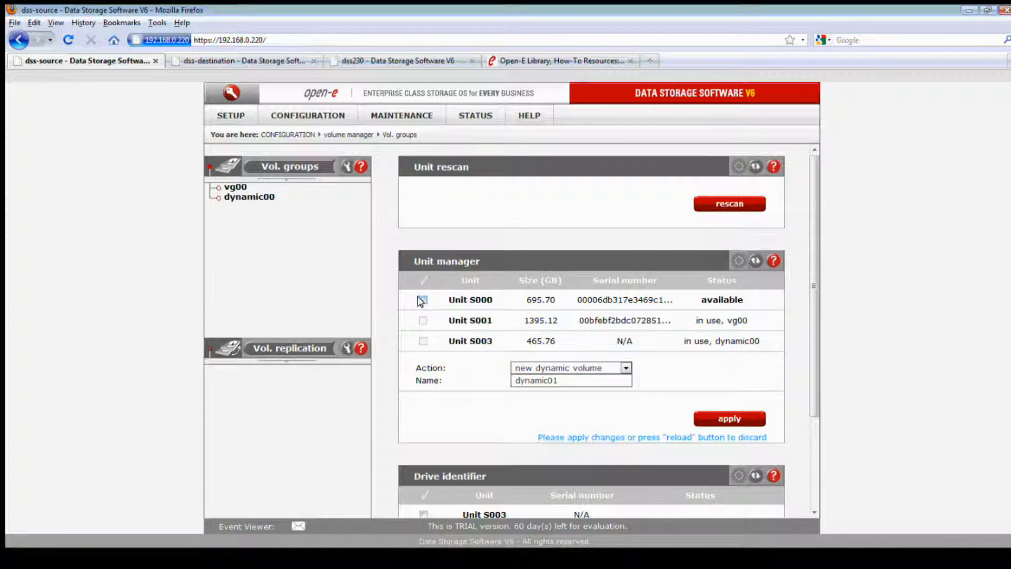
left_click(572, 369)
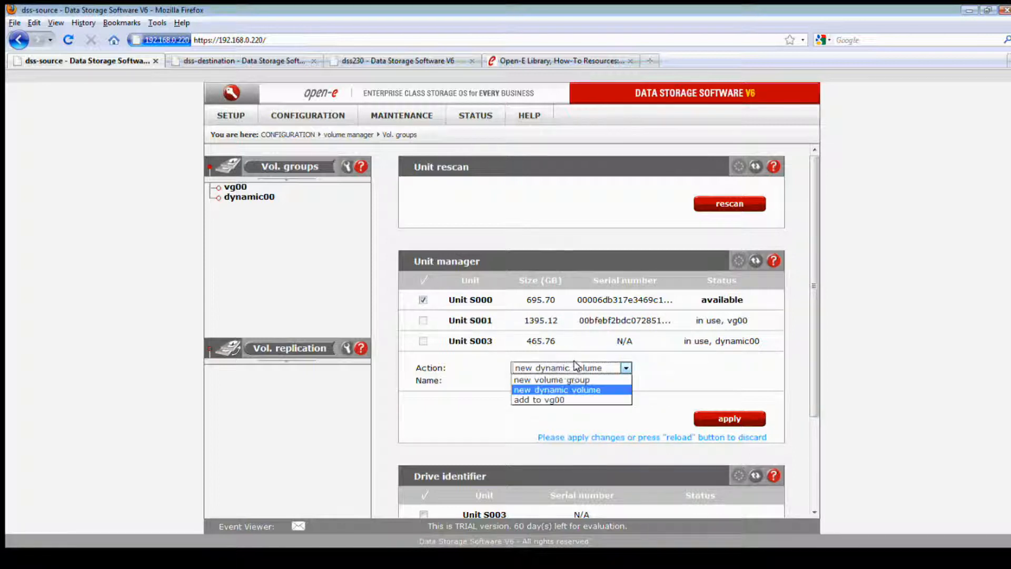
left_click(571, 390)
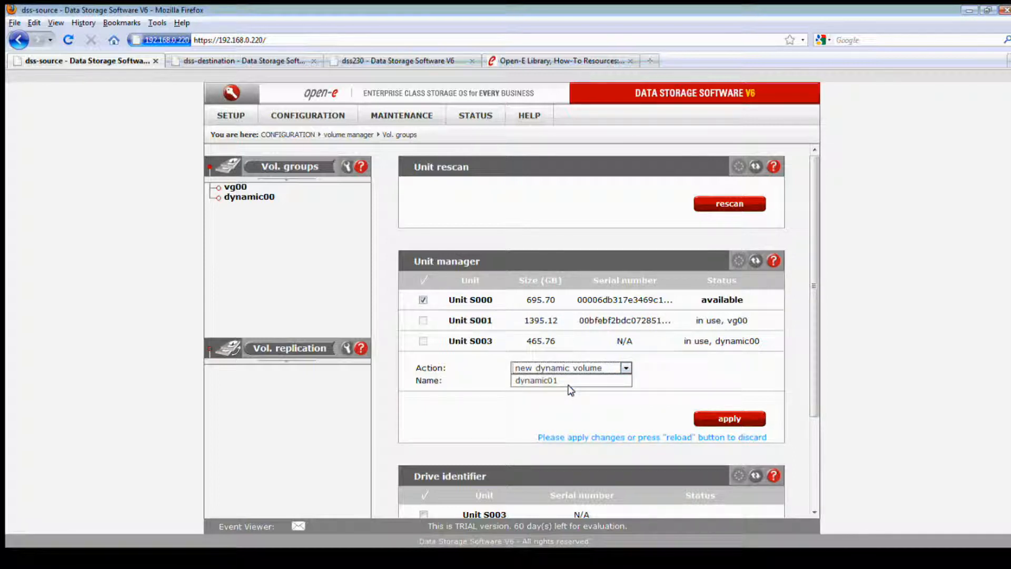
left_click(735, 418)
left_click(483, 298)
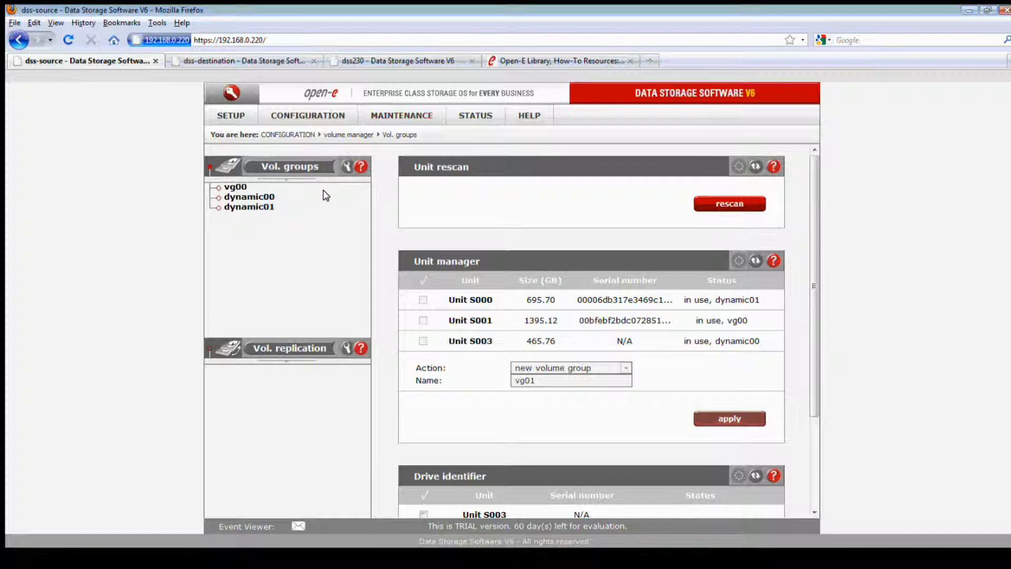
- Create a new backup pool named P2 and open its pool settings
left_click(390, 115)
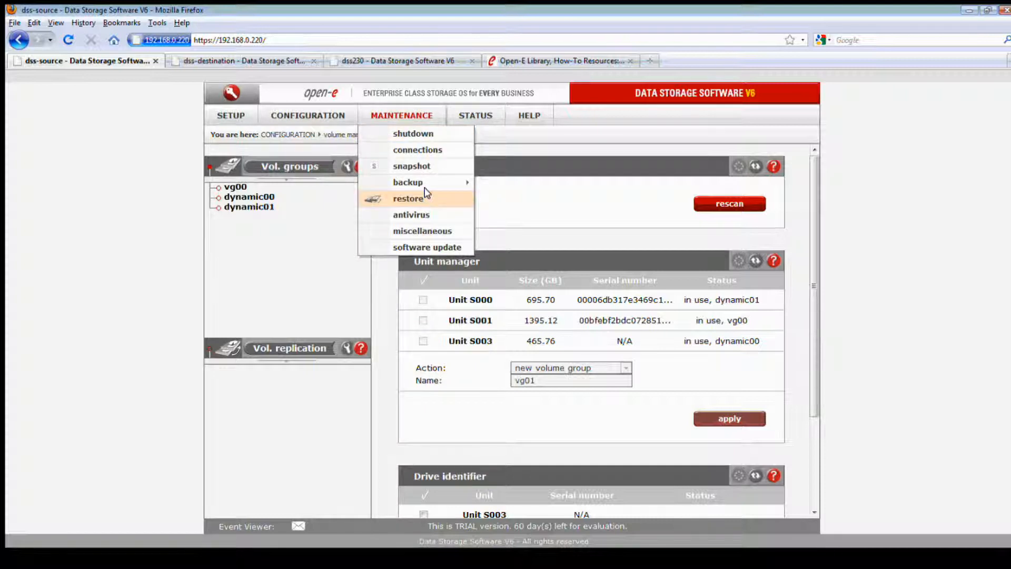
mouse_move(427, 182)
left_click(510, 181)
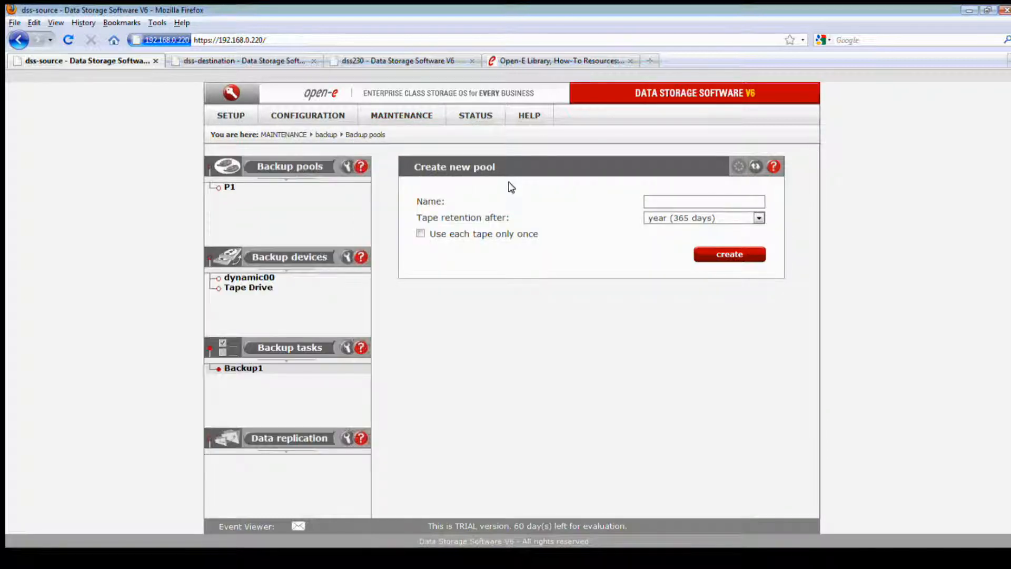
left_click(659, 201)
type("P2")
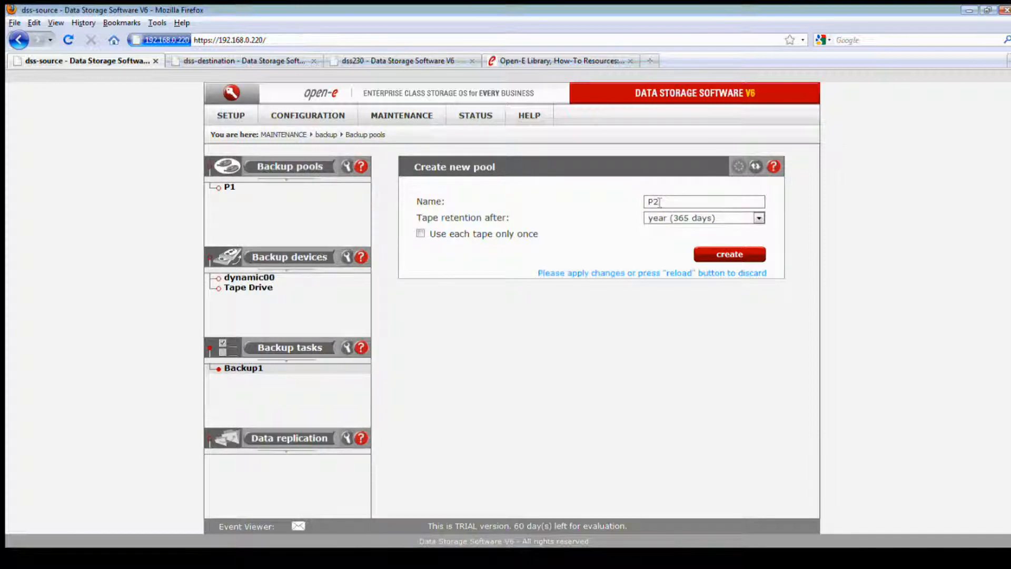
left_click(707, 252)
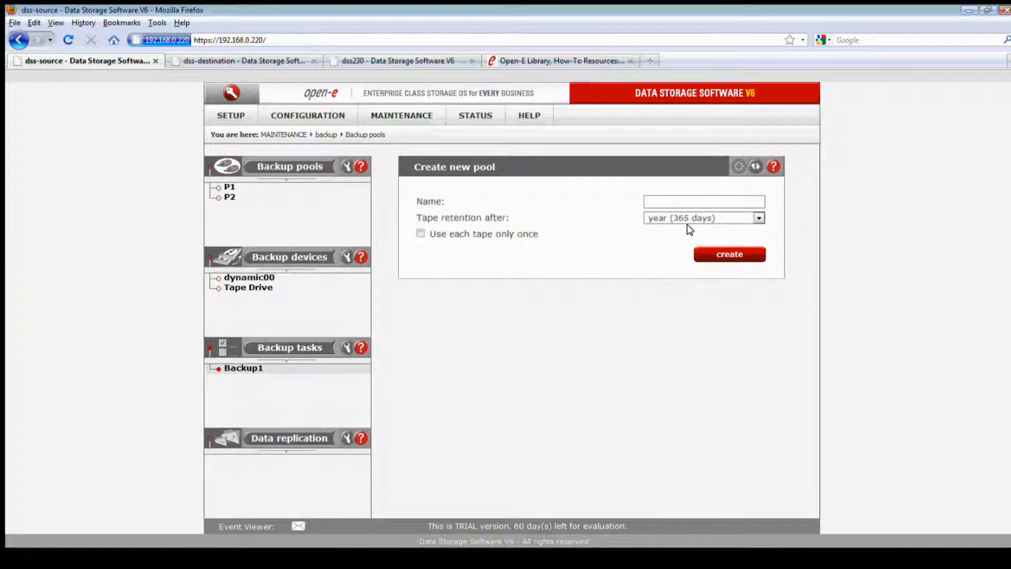
left_click(228, 198)
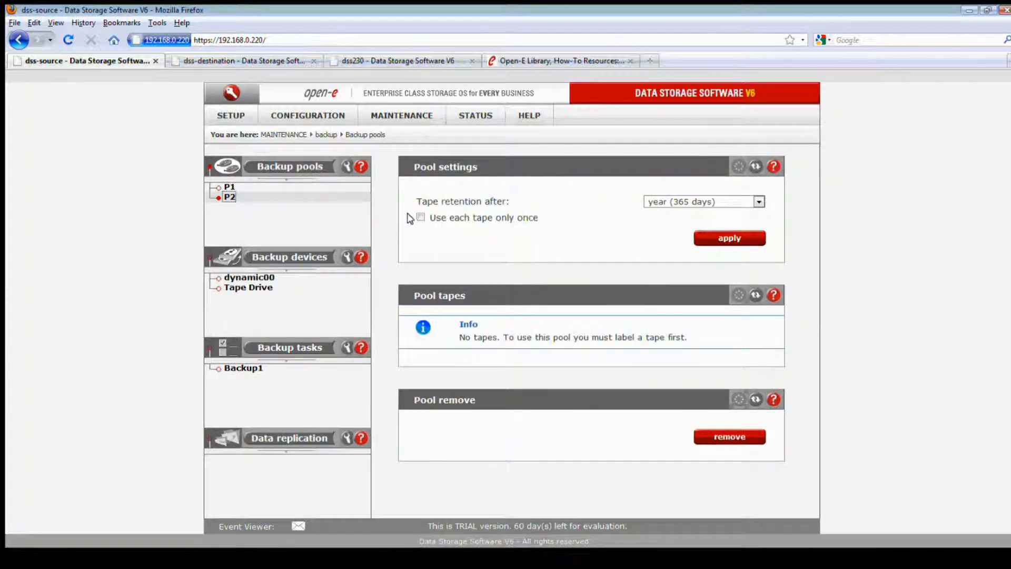
- Create a new virtual backup device that uses the dynamic volume dynamic01
left_click(305, 258)
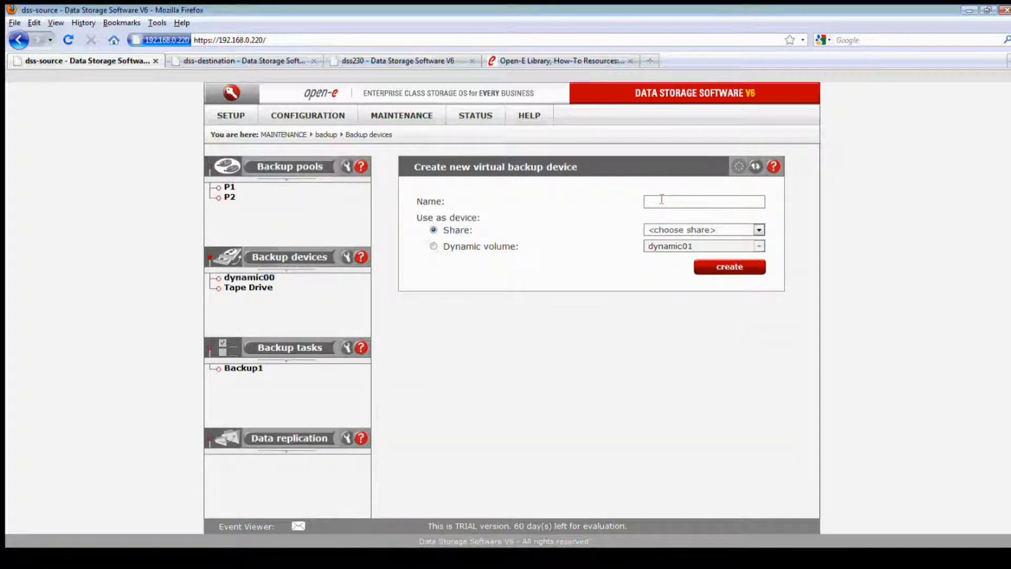
type("T")
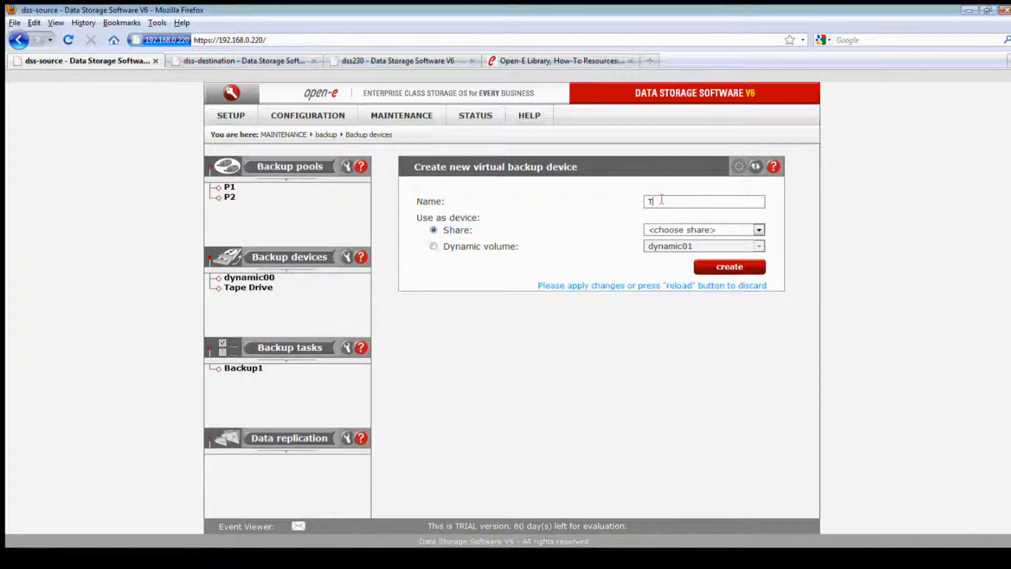
key("BackSpace")
type("BackRA")
left_click(487, 246)
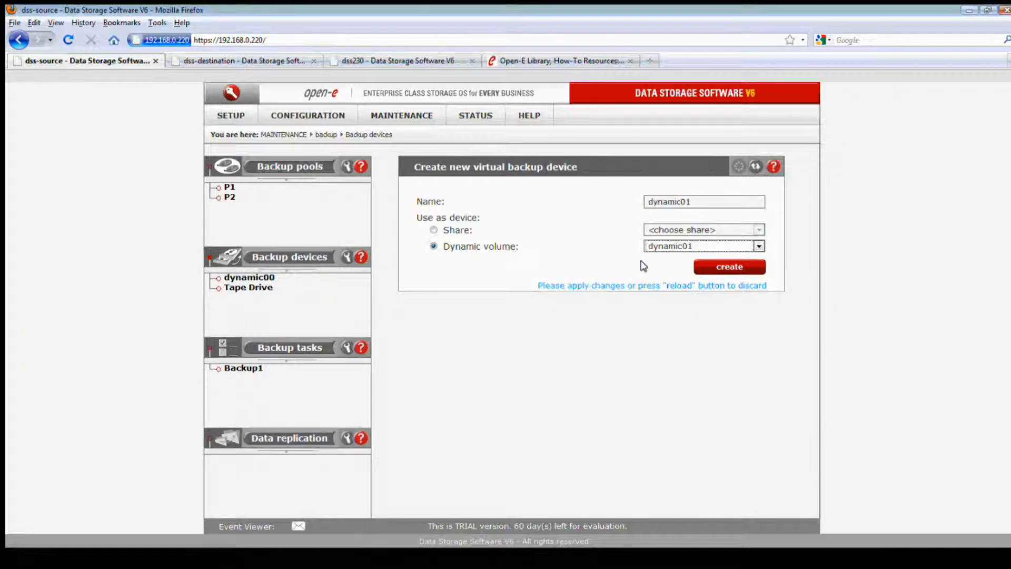
left_click(692, 248)
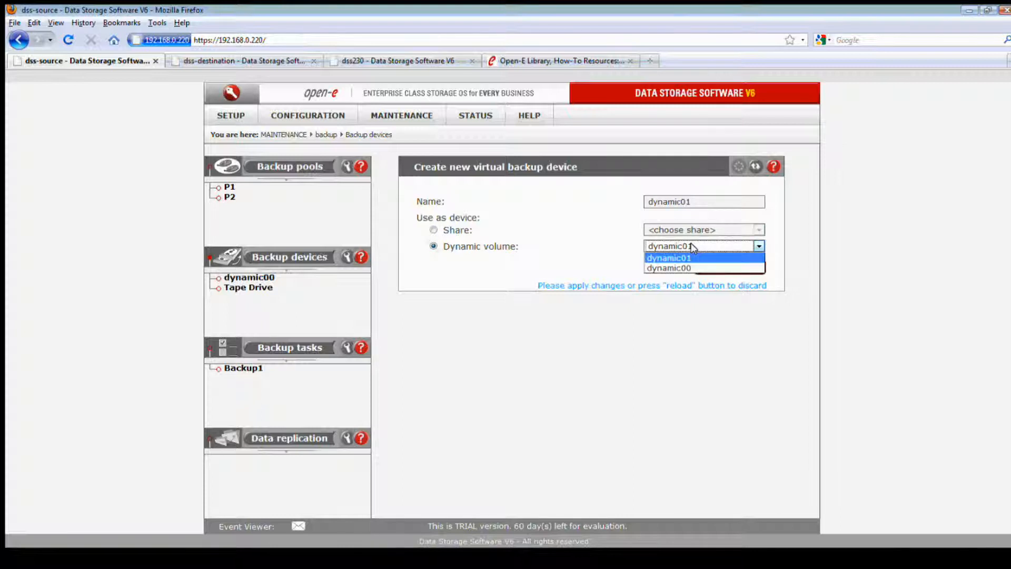
left_click(668, 257)
left_click(752, 270)
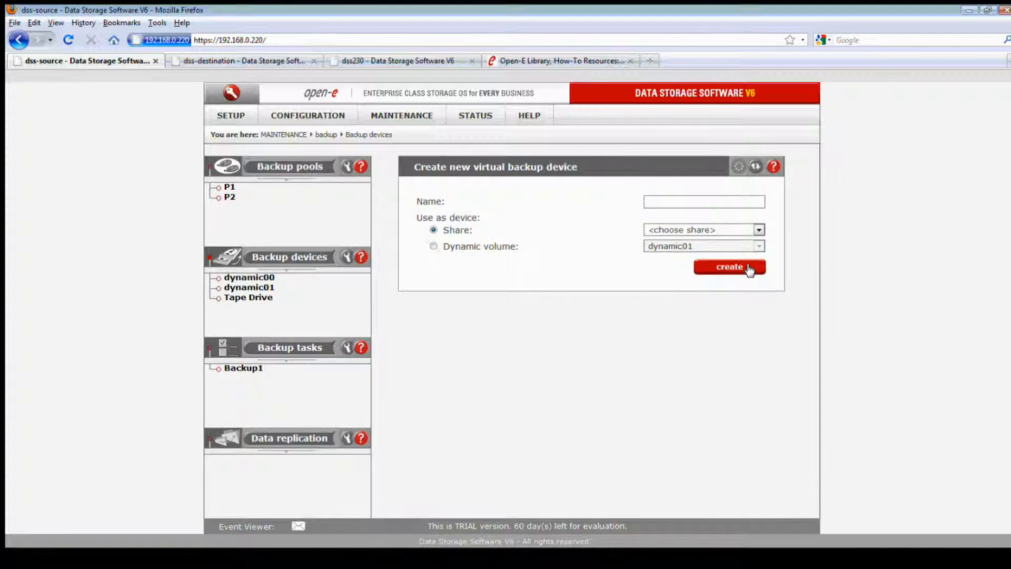
- Label a new tape RA on backup device dynamic00, assigned to pool P2 and limited to 500 GB
left_click(247, 278)
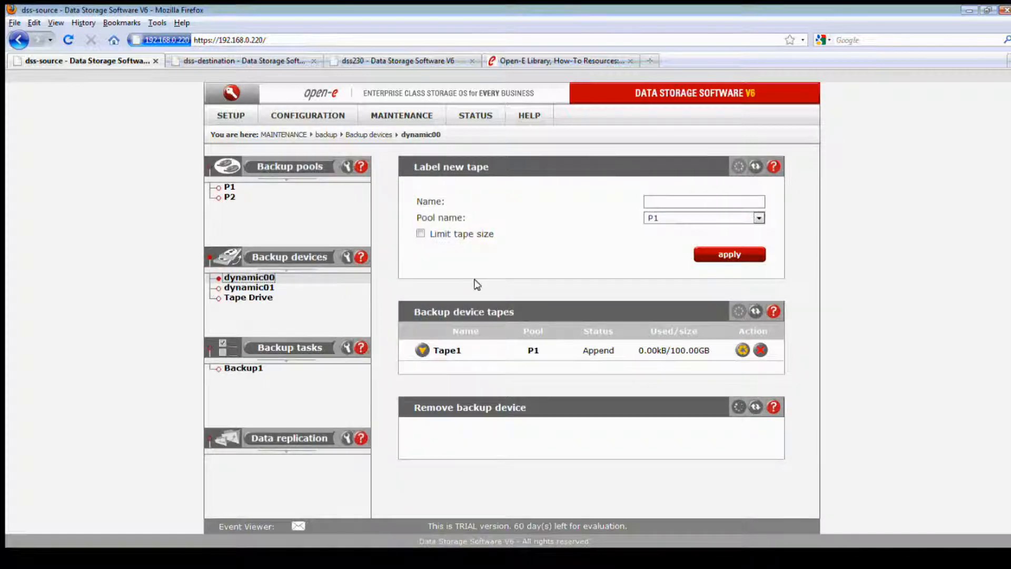
left_click(671, 205)
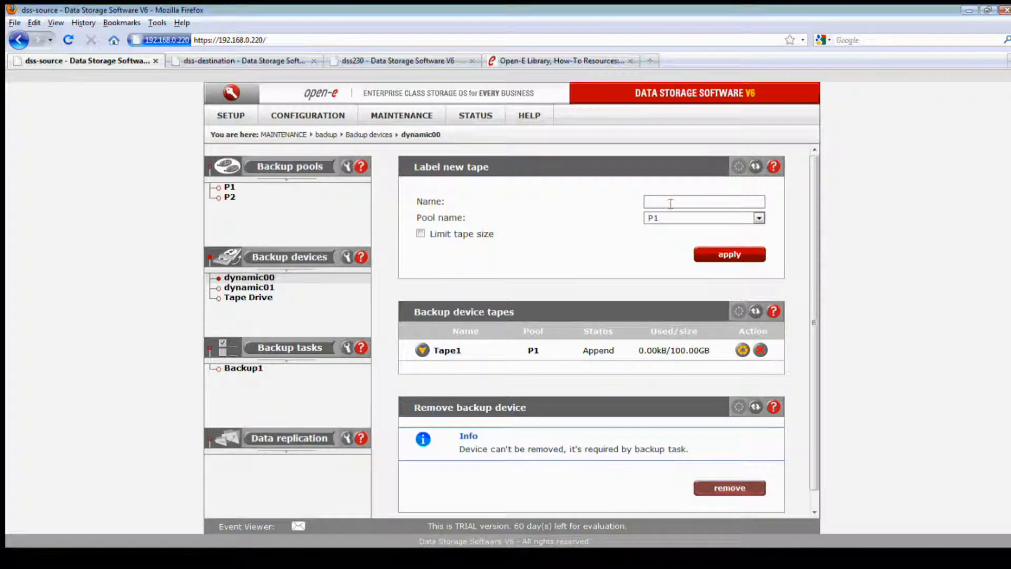
type("RA")
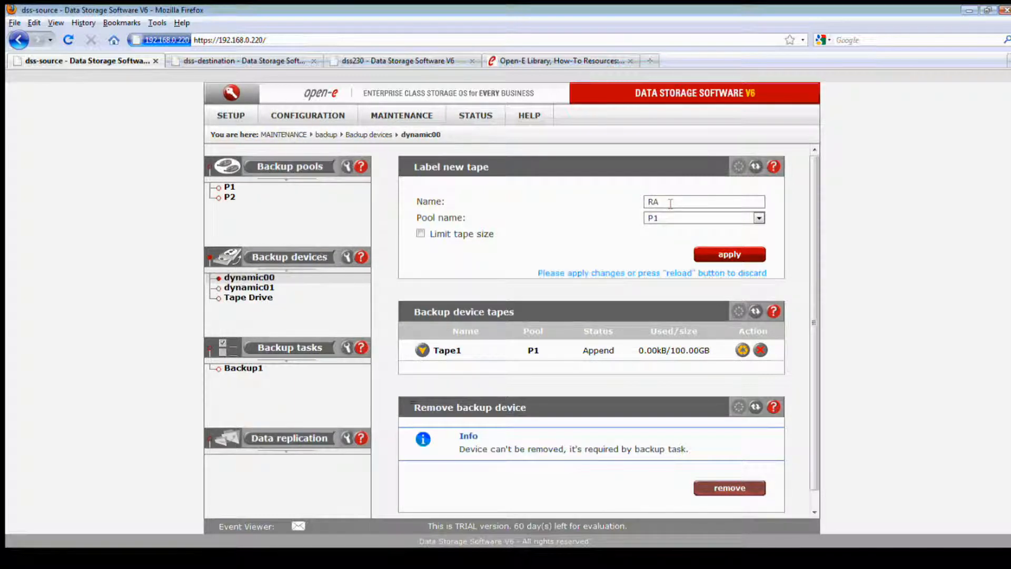
left_click(659, 218)
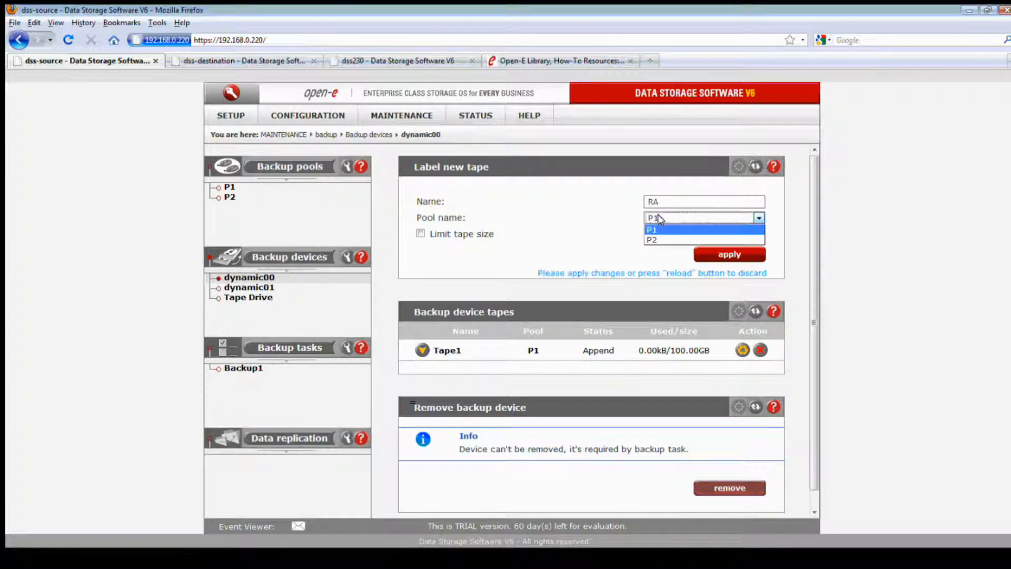
left_click(653, 240)
left_click(420, 234)
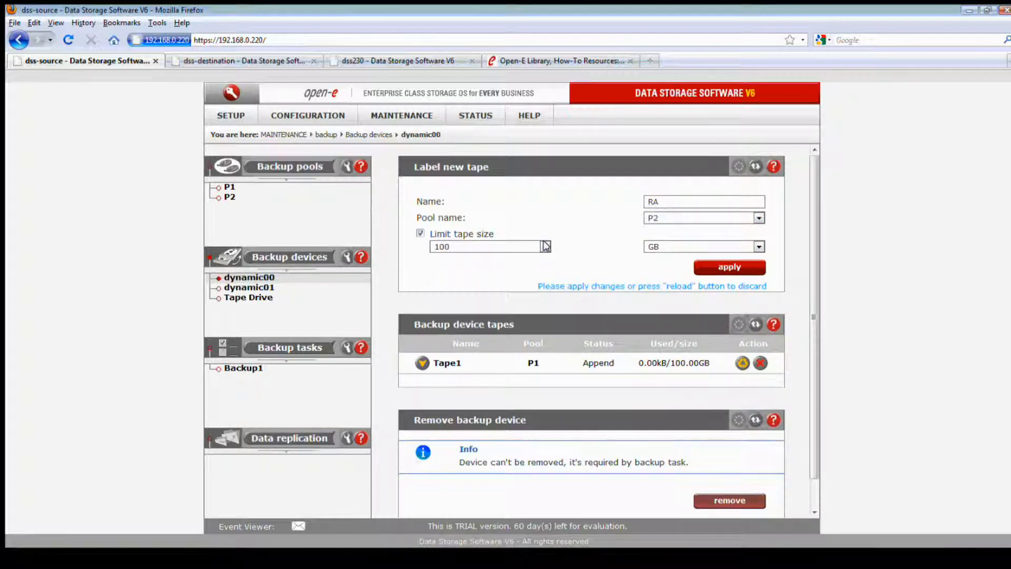
left_click(546, 246)
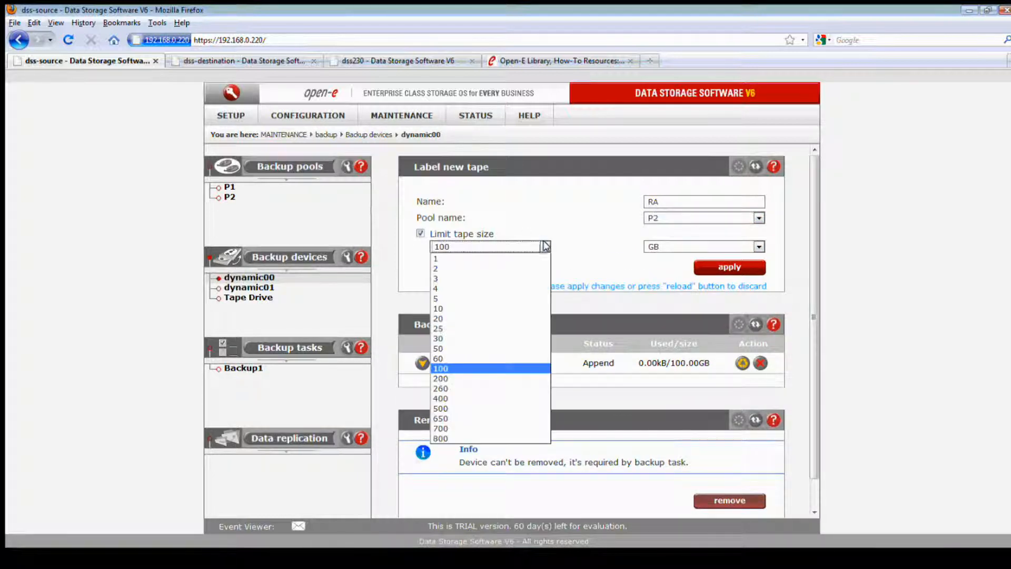
left_click(480, 408)
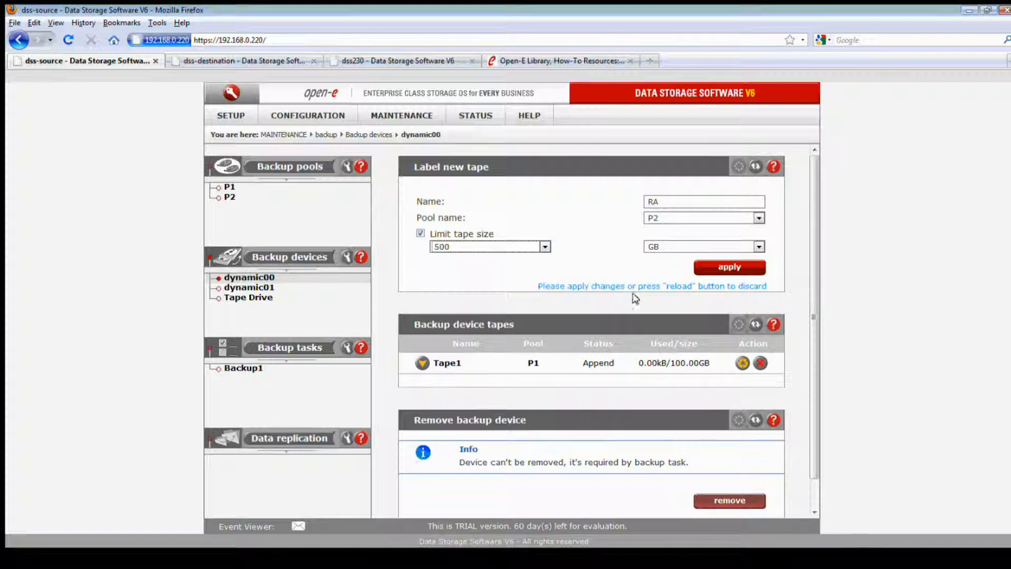
left_click(722, 269)
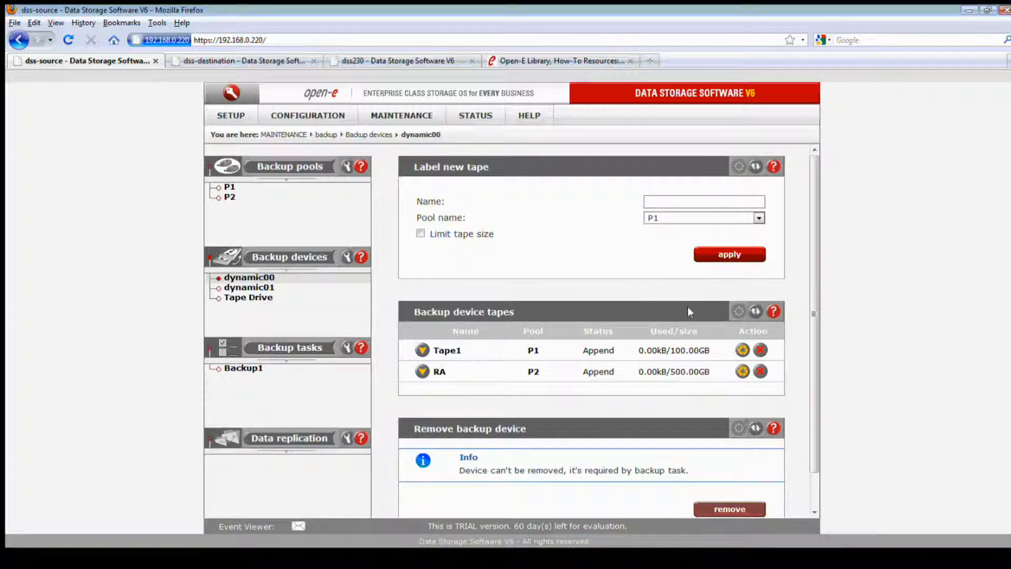
- Examine the details of tapes RA and Tape1, and the settings and schedules of backup task Backup1
left_click(422, 371)
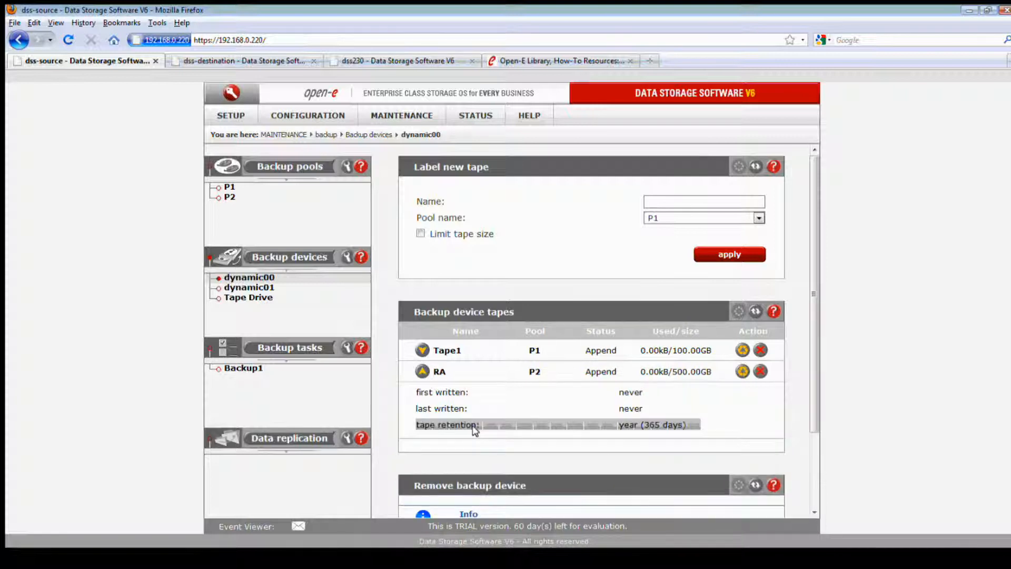
left_click(421, 351)
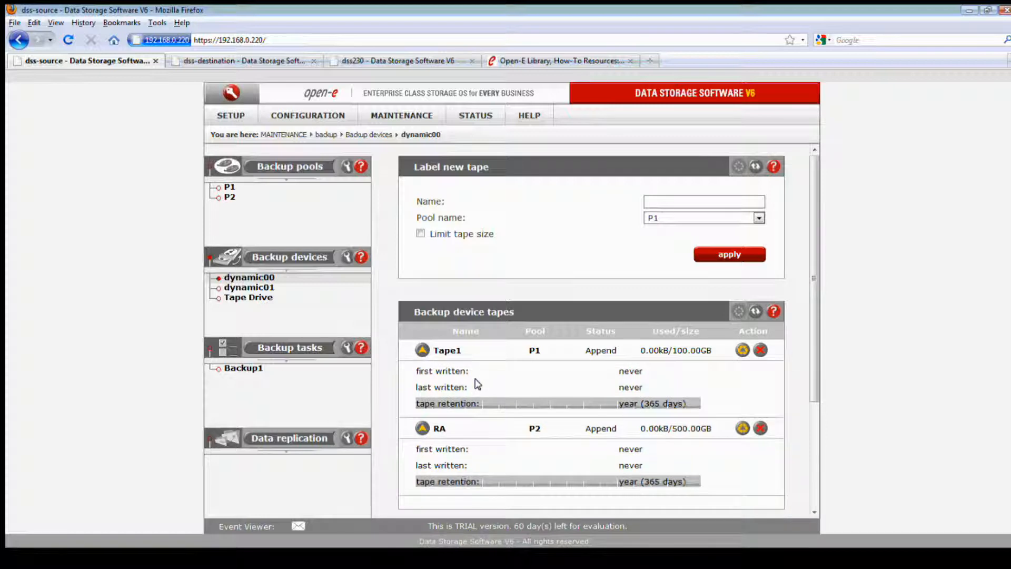
left_click(257, 369)
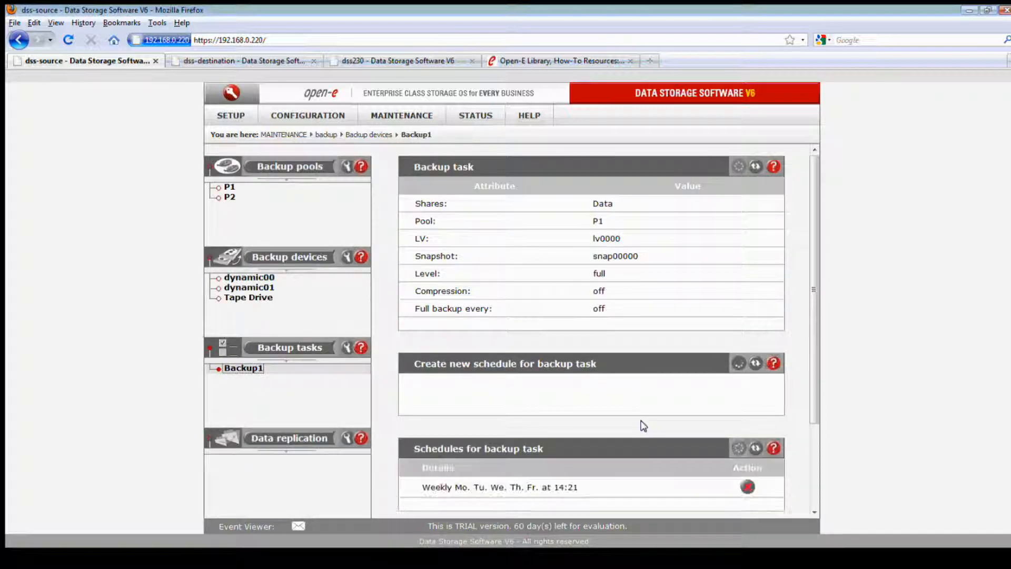
scroll(644, 425, "down", 4)
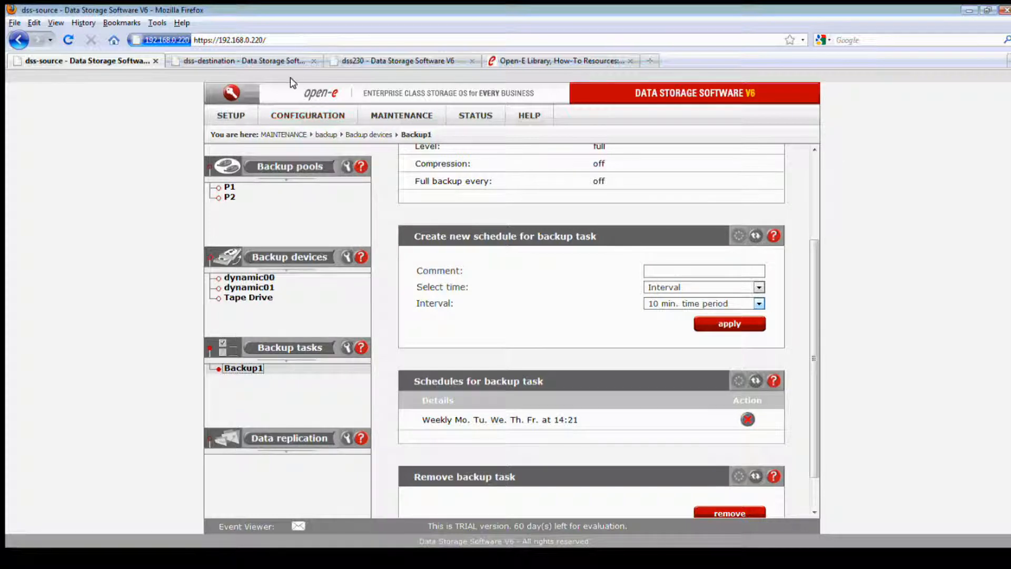
- On the dss-destination server, open volume group vg00 and configure a new iSCSI volume with the option Create new target automatically
left_click(267, 61)
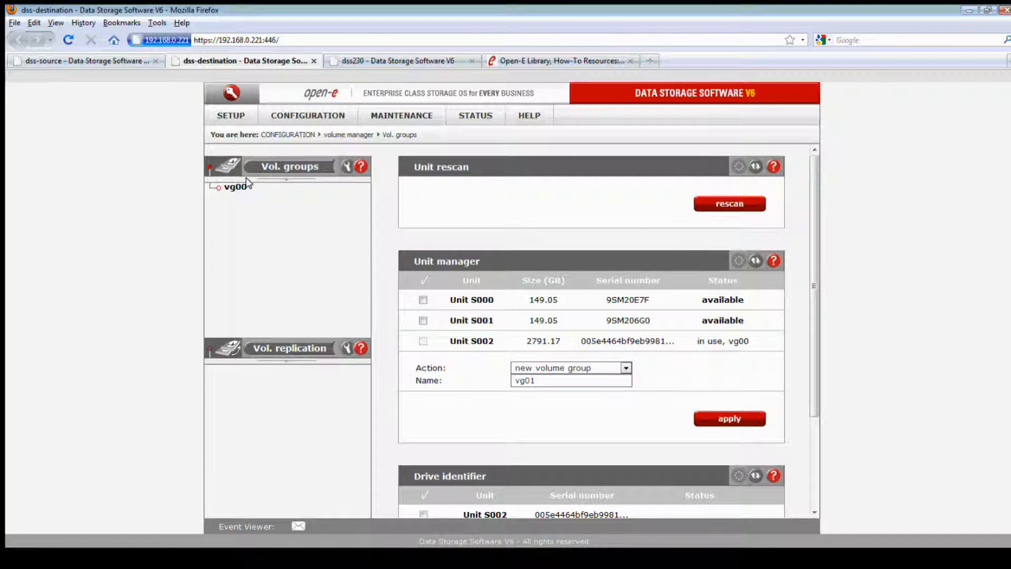
left_click(245, 187)
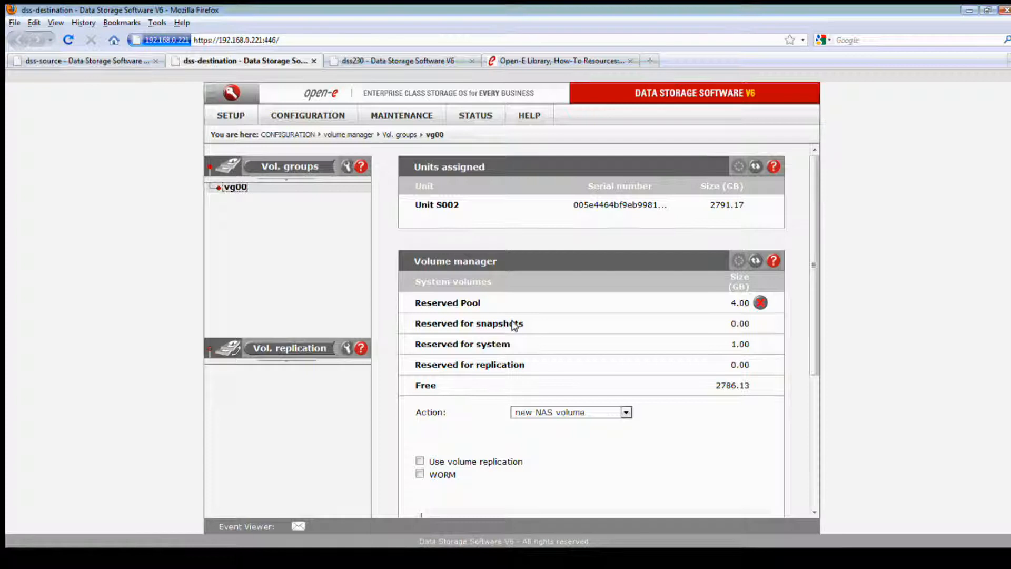
left_click(571, 412)
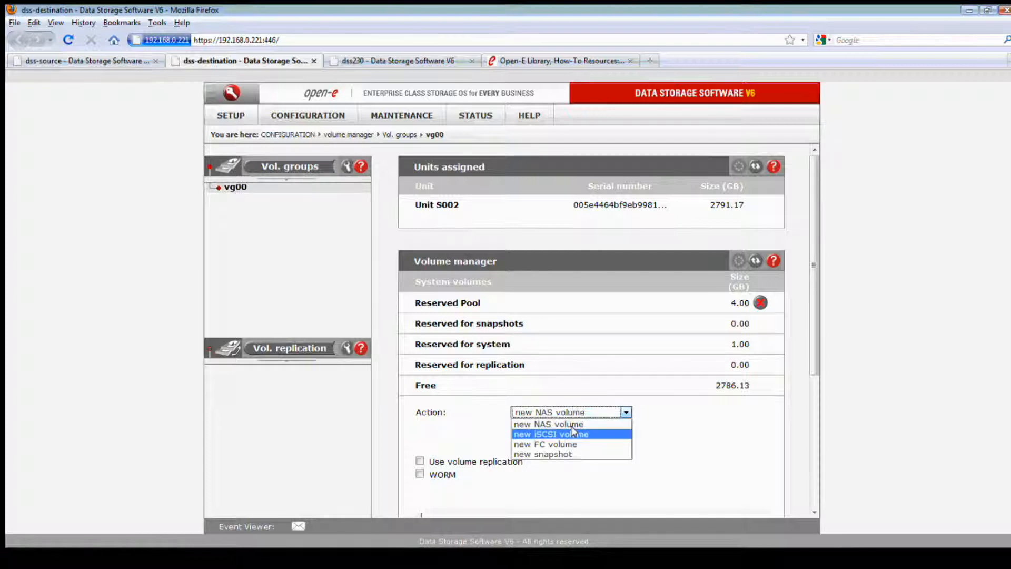
left_click(574, 434)
scroll(608, 420, "down", 2)
left_click(603, 365)
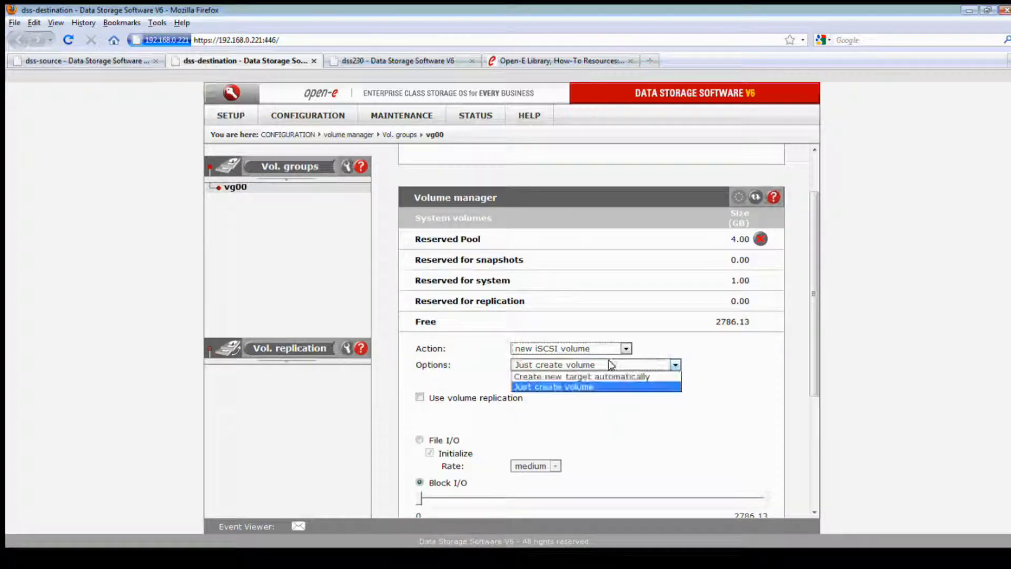
left_click(598, 373)
- Set the new iSCSI volume's size to 100 GB and create it in Block I/O mode
scroll(528, 418, "down", 3)
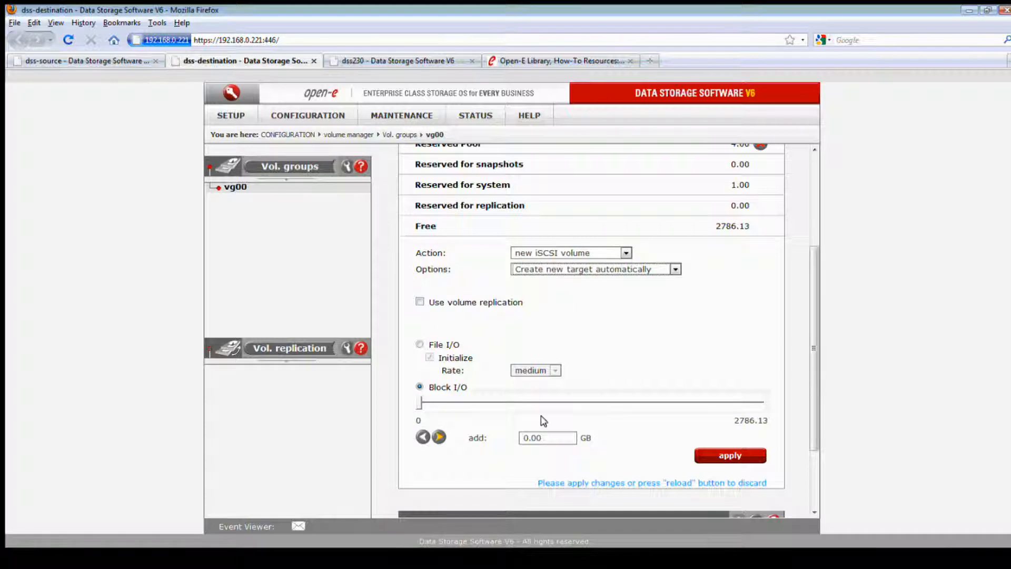
left_click(550, 437)
type("100")
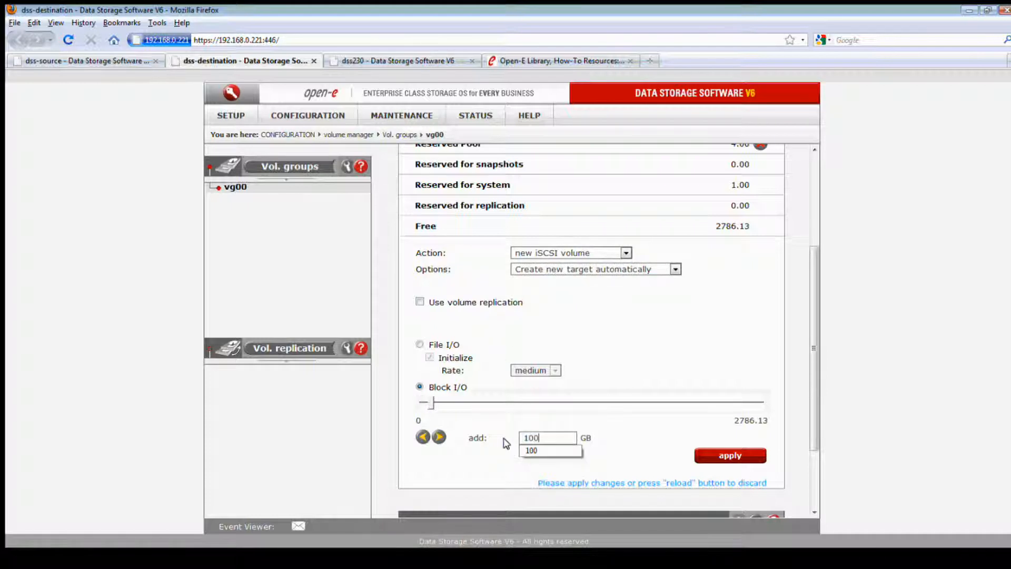
left_click(720, 457)
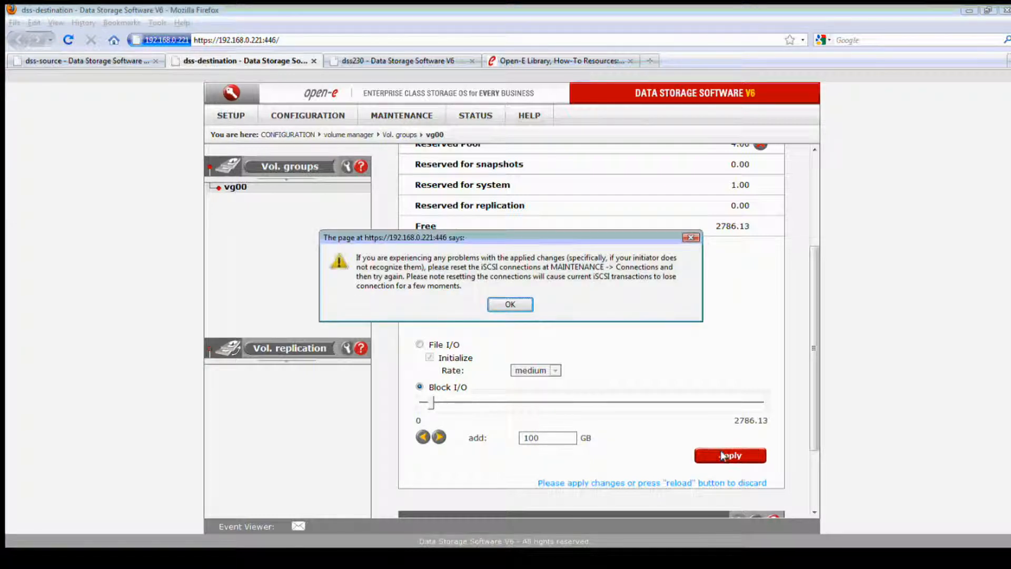
left_click(511, 305)
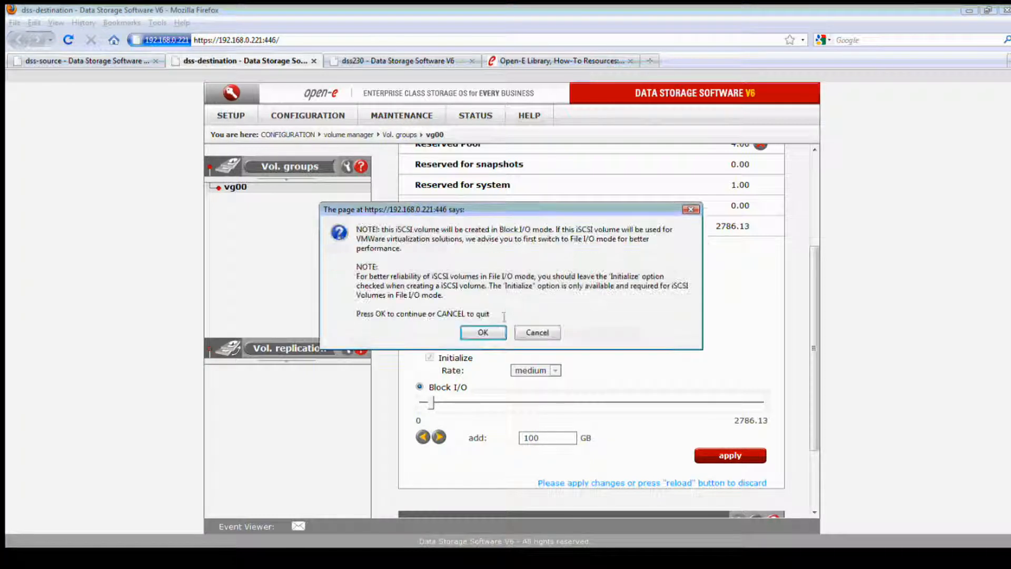
left_click(483, 332)
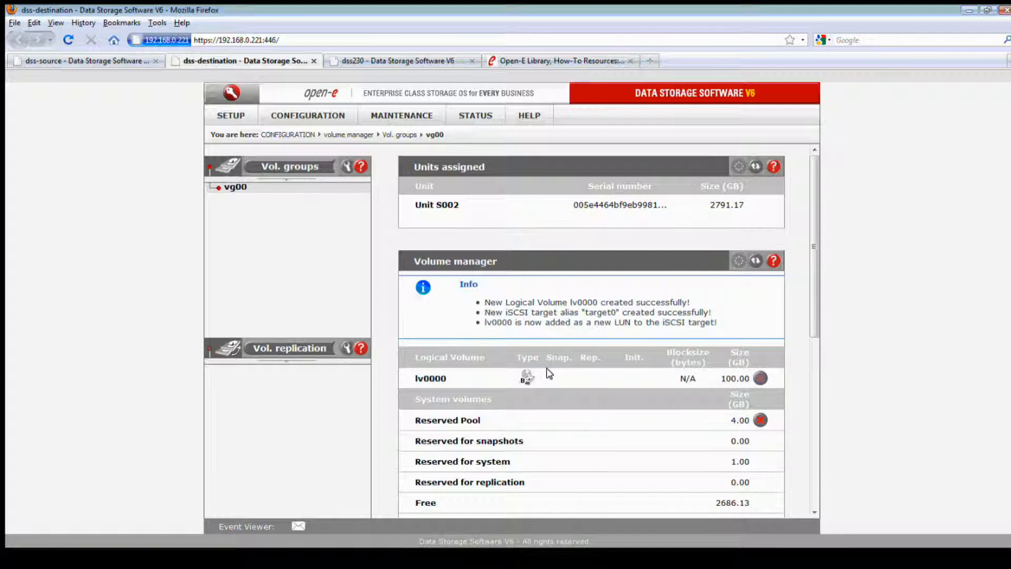
- Open target0 in the iSCSI target manager, expand the details of lv0000 and remove its LUN from the target
mouse_move(318, 117)
mouse_move(332, 181)
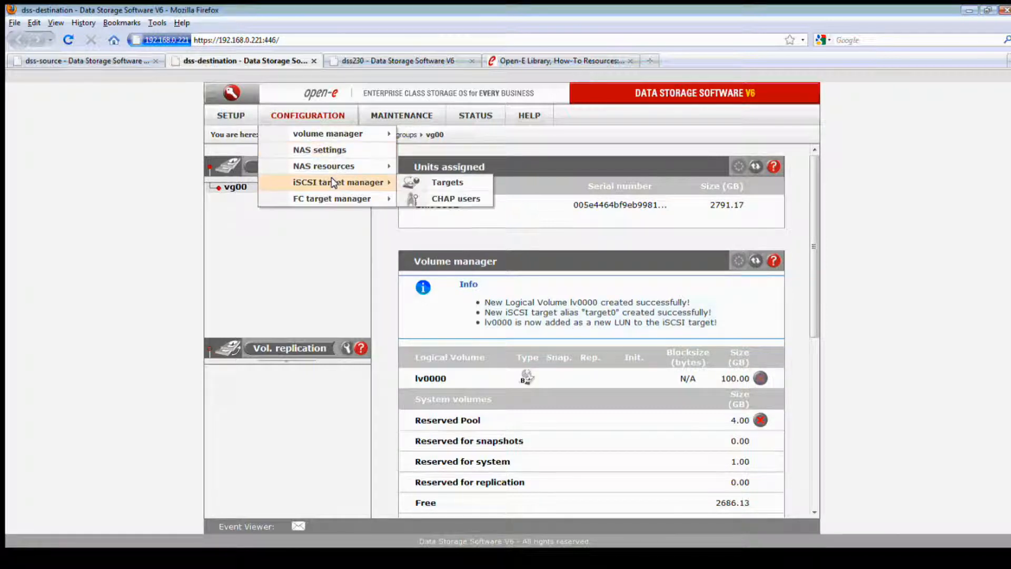
left_click(445, 182)
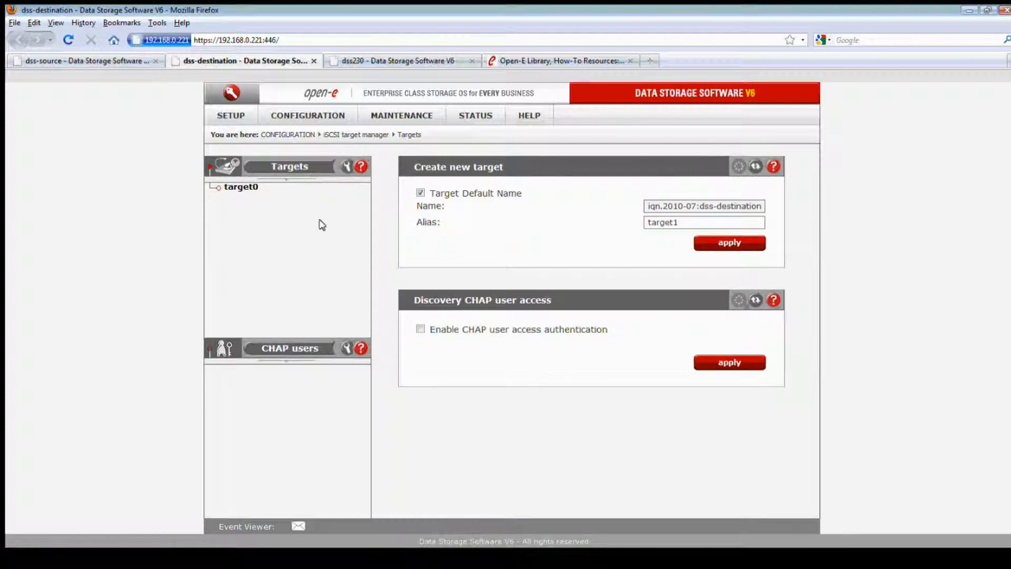
left_click(243, 188)
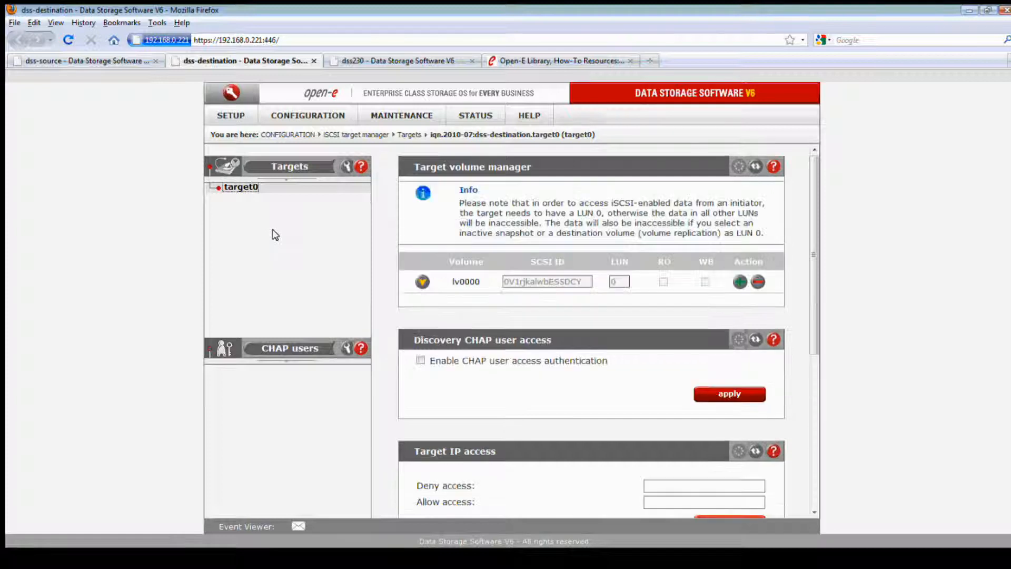
left_click(422, 281)
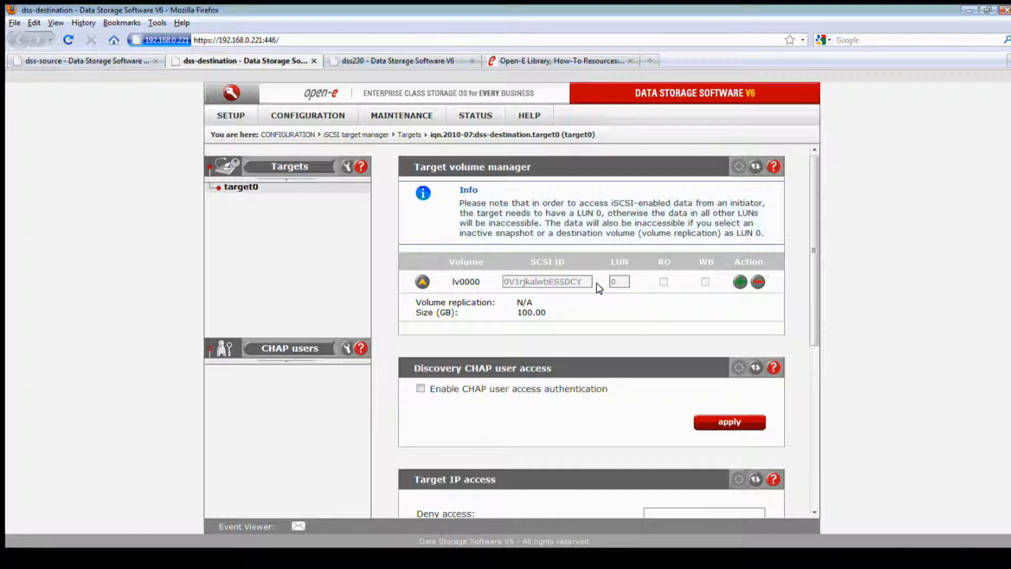
left_click(742, 282)
left_click(510, 304)
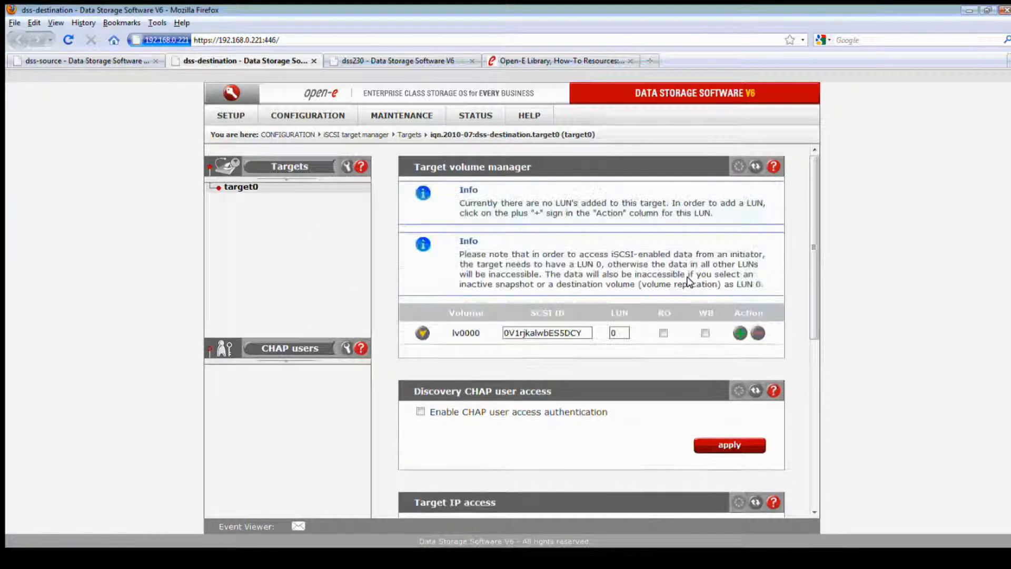
- Enable the WB option for lv0000 and add the volume to target0 as LUN 0
left_click(705, 333)
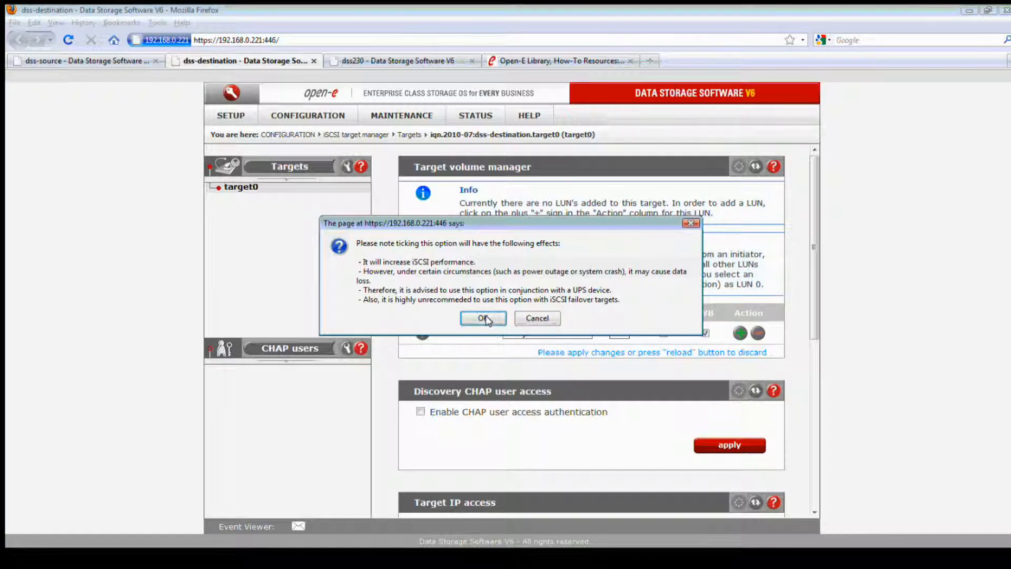
left_click(483, 318)
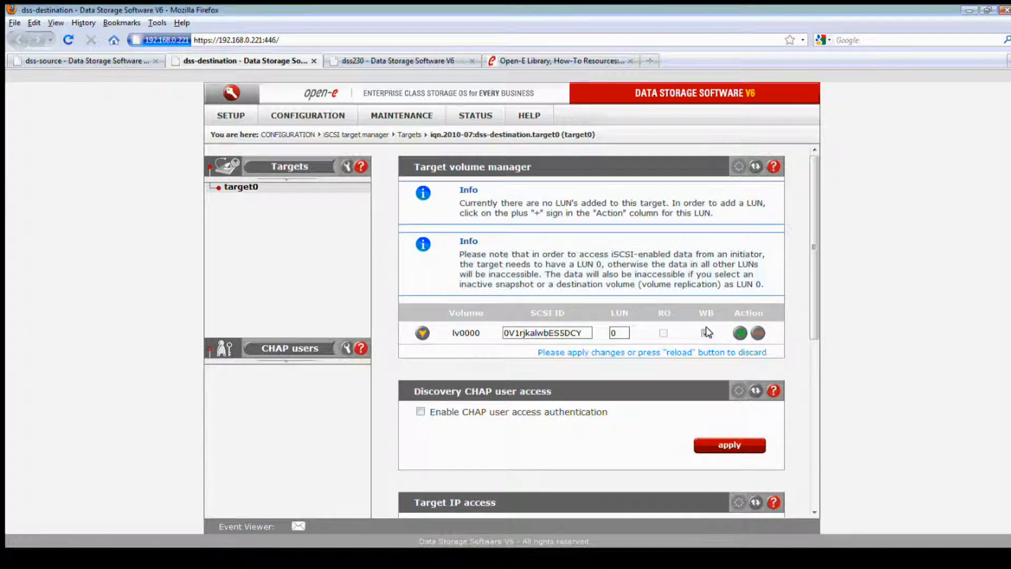
left_click(740, 333)
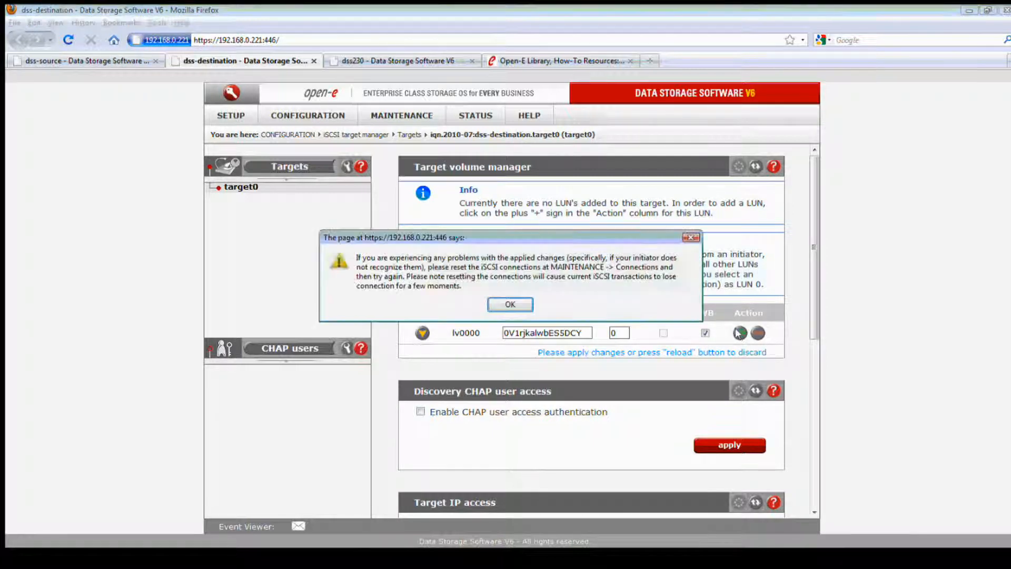
left_click(495, 305)
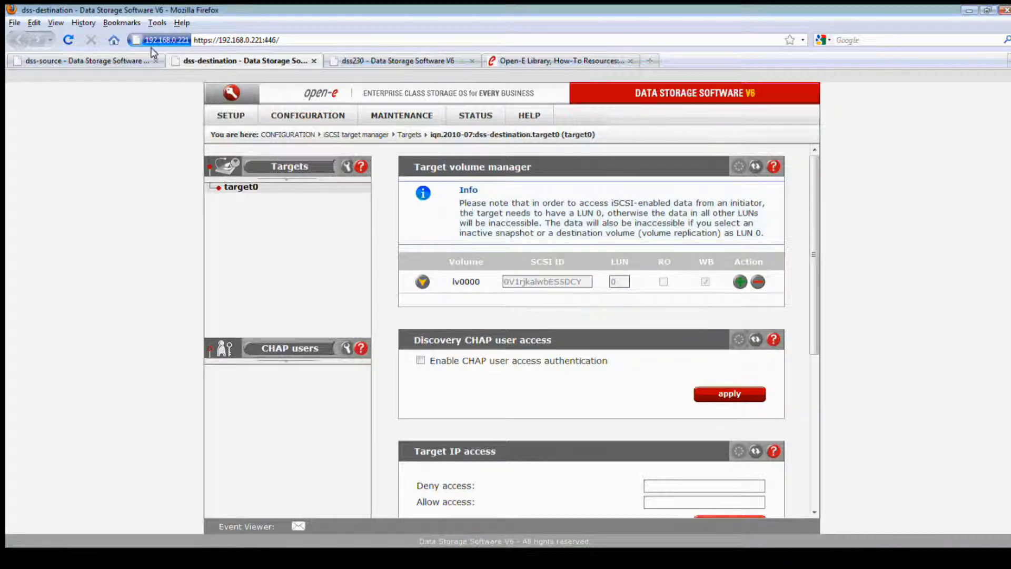
- Switch back to the dss-source server, review the Backup1 task attributes and open the iSCSI Initiator setup
left_click(140, 61)
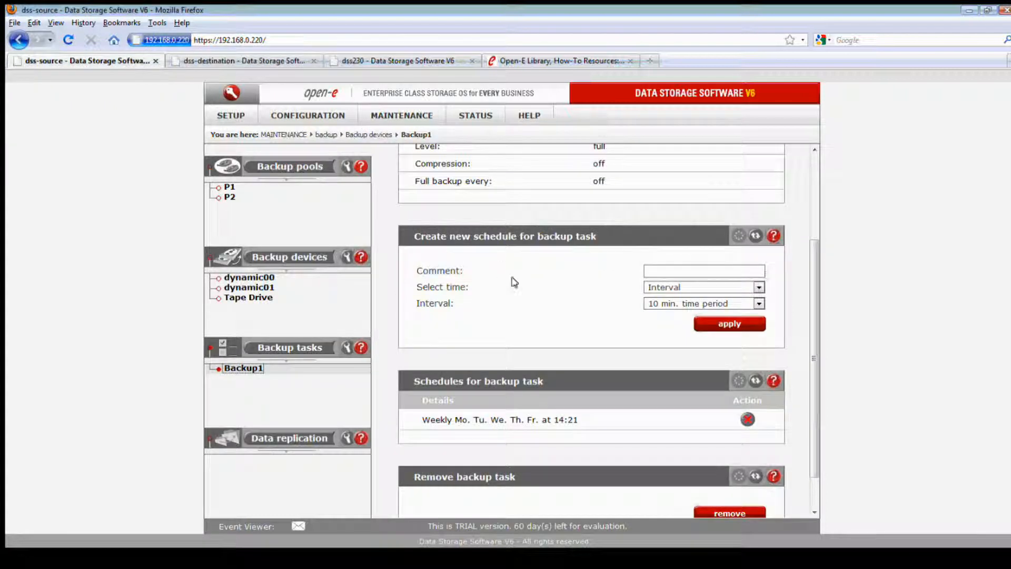
scroll(514, 281, "up", 3)
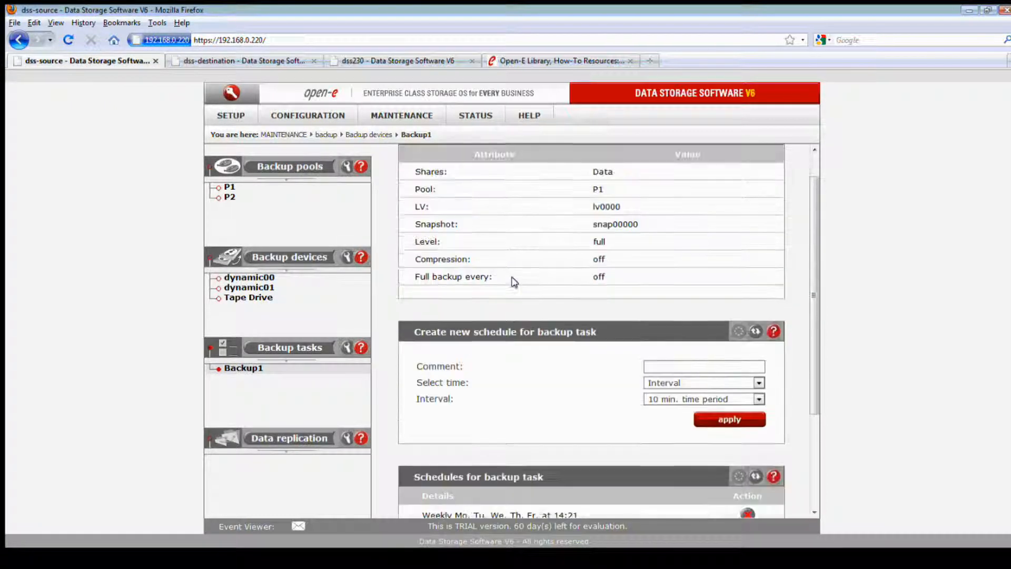
scroll(515, 282, "up", 1)
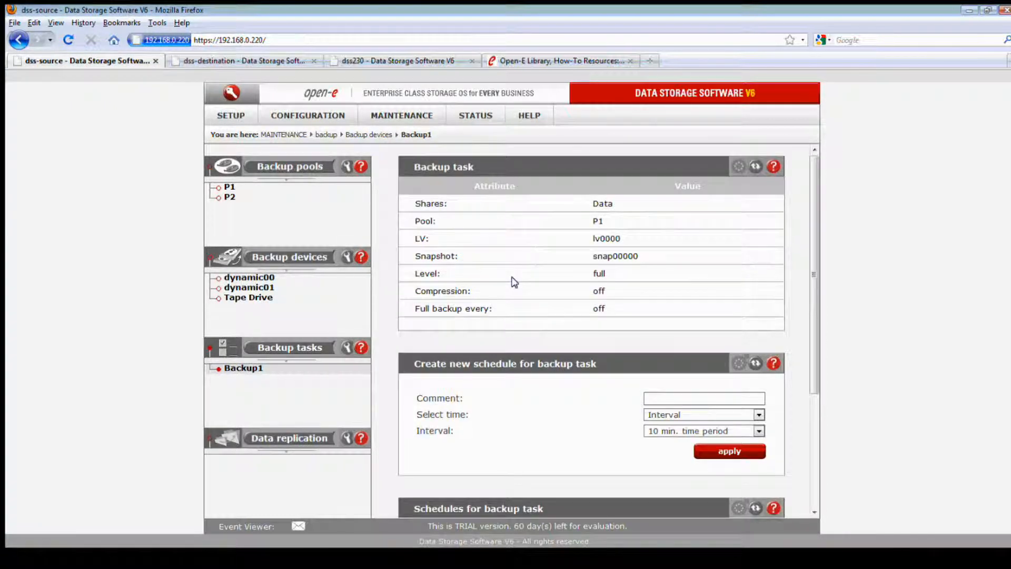
left_click(236, 118)
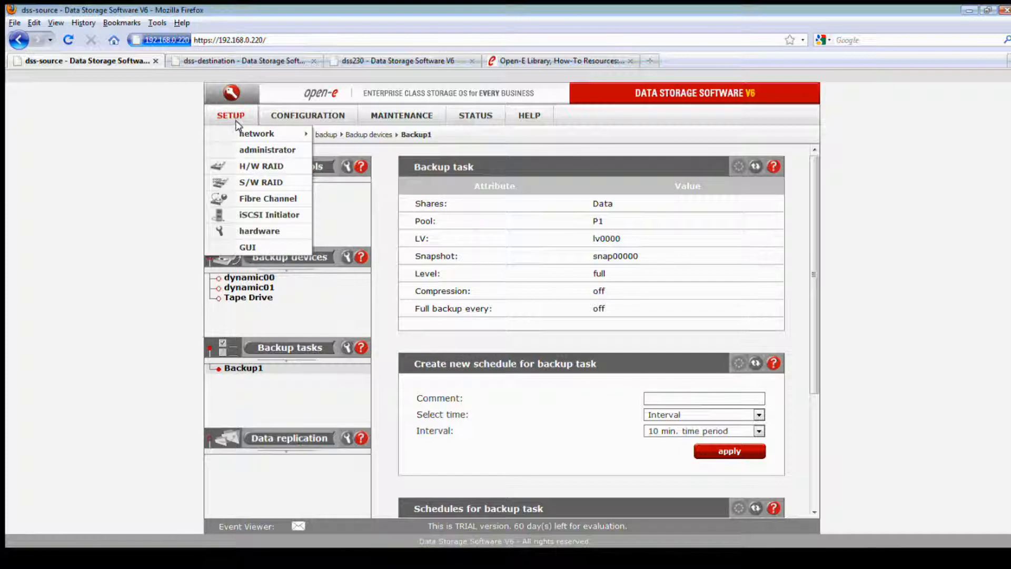
left_click(269, 215)
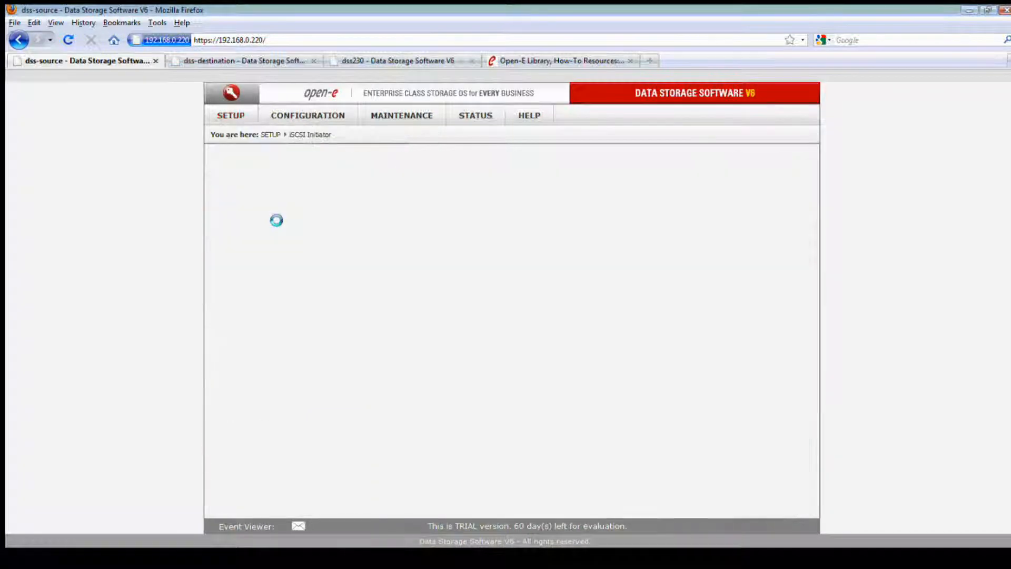